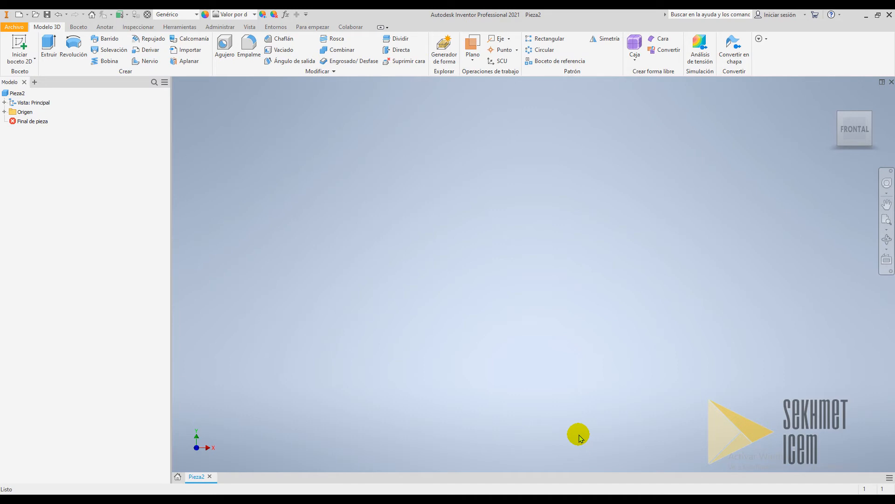
Start a new 2D sketch on the XY plane
click(21, 47)
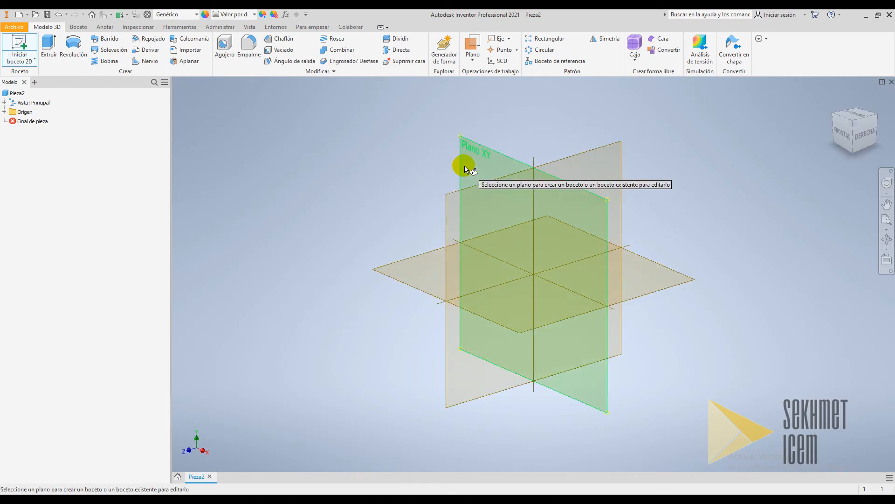
click(465, 167)
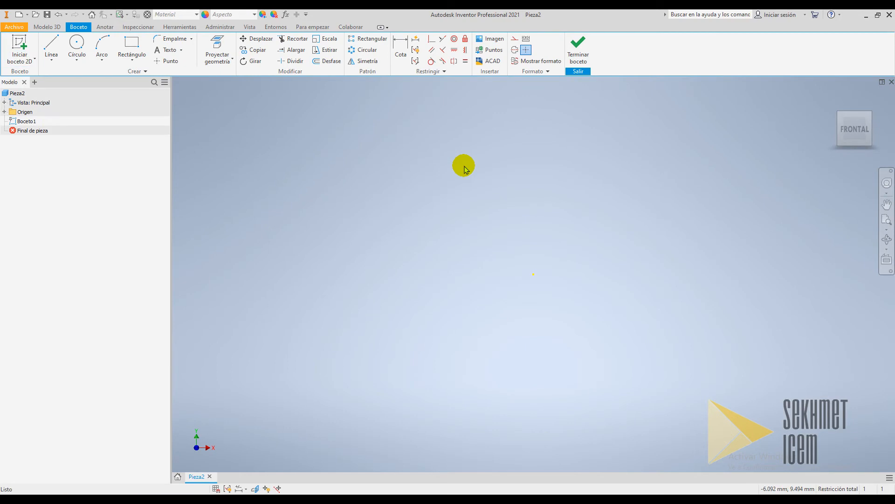
Draw a closed stepped profile with the Line tool, about 18 mm wide with a small notch at the lower left
click(51, 44)
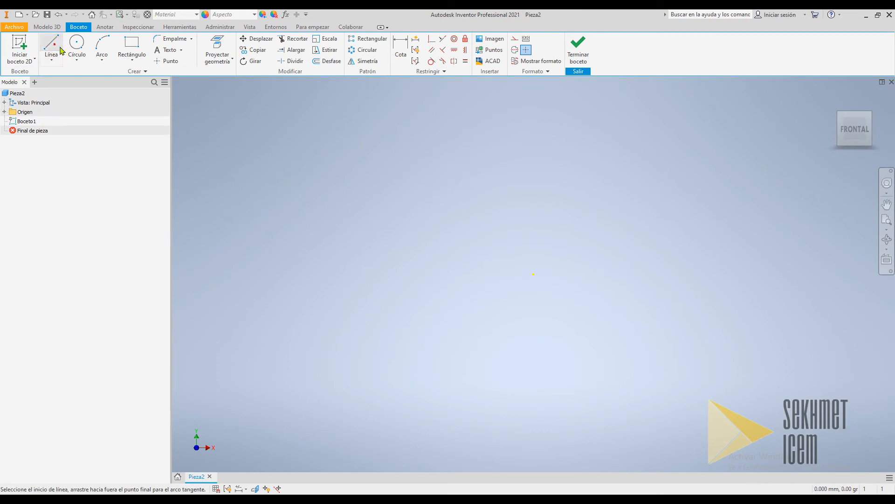
click(533, 275)
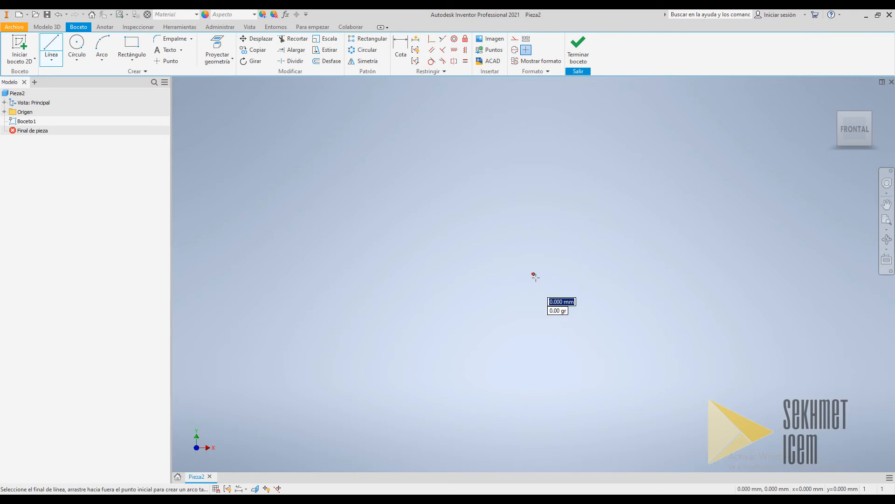
drag(397, 281, 369, 274)
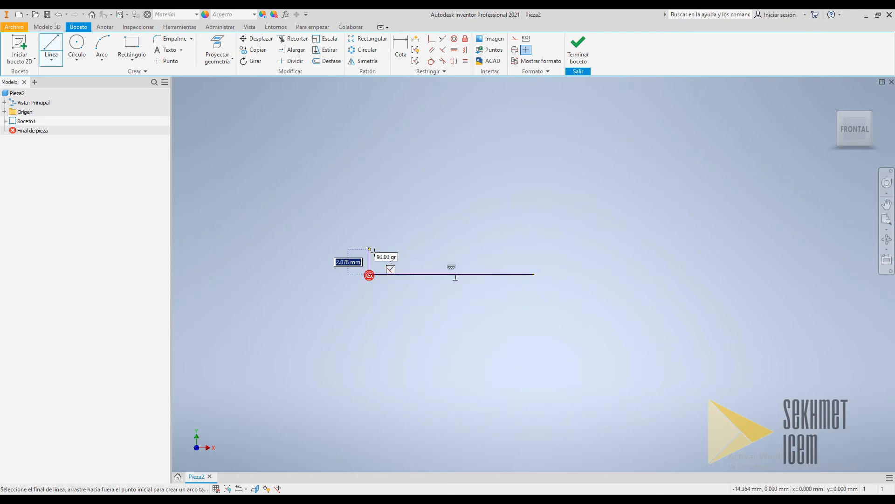
click(369, 246)
click(328, 246)
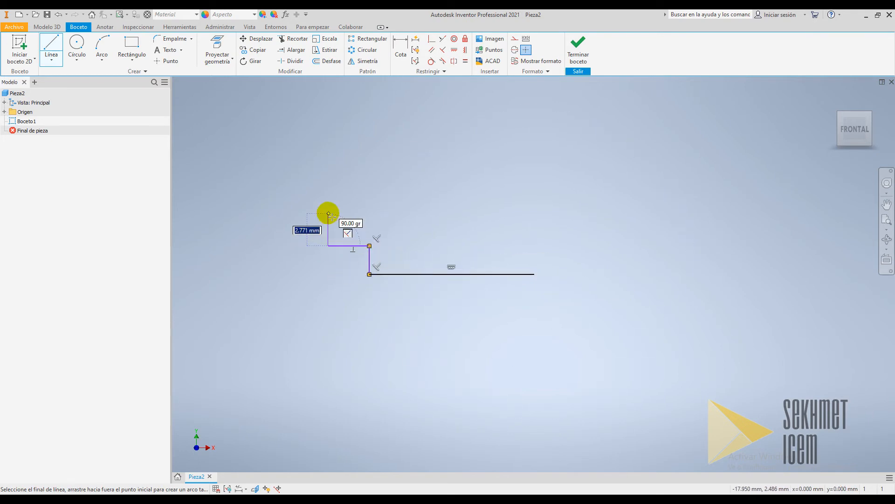
drag(330, 214, 535, 214)
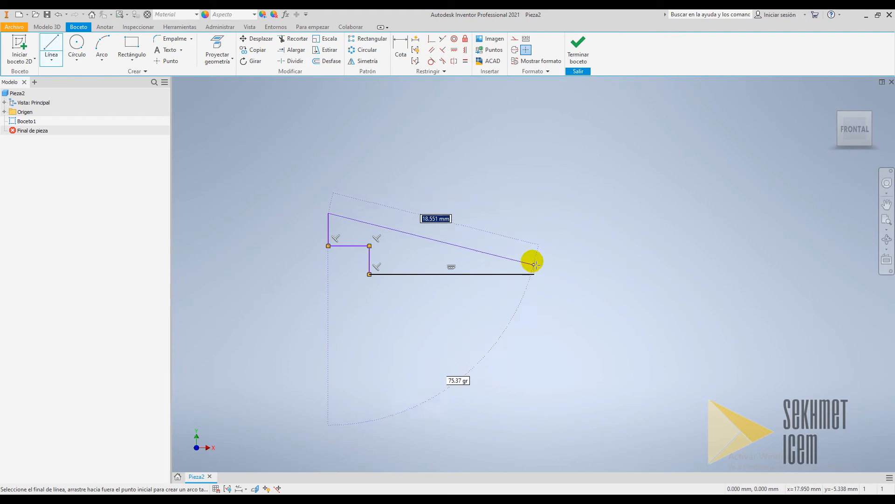
click(536, 216)
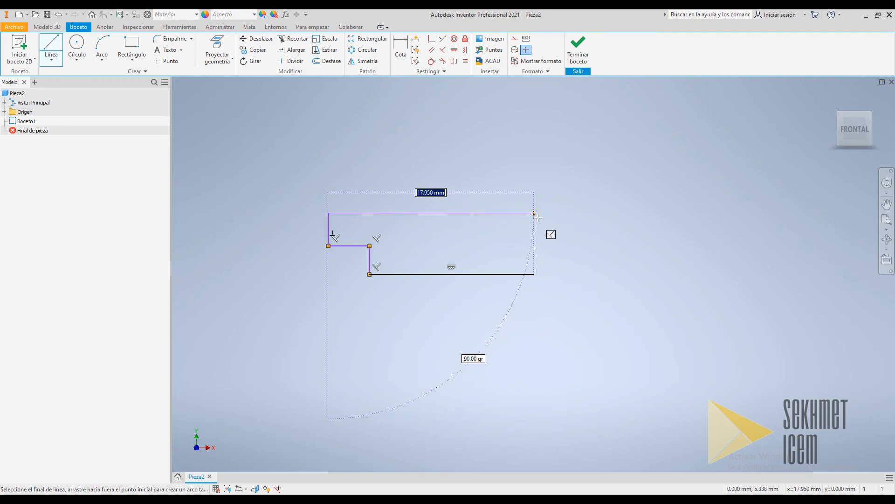
click(534, 274)
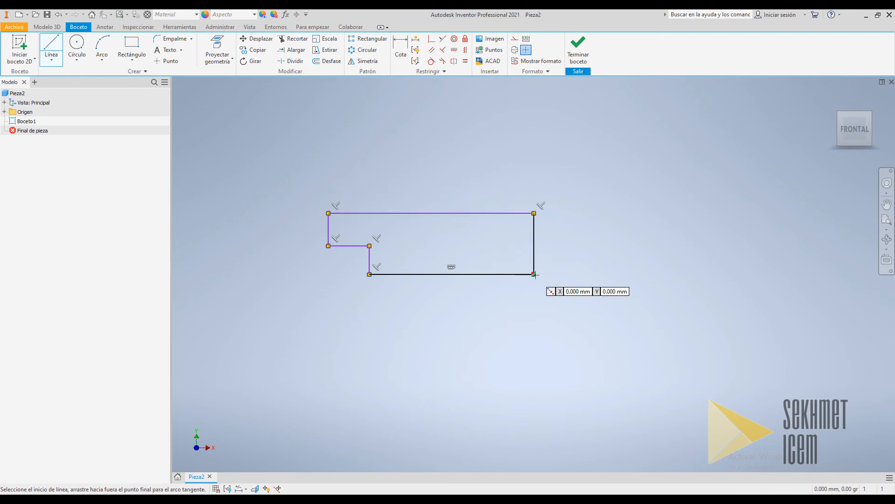
key(Escape)
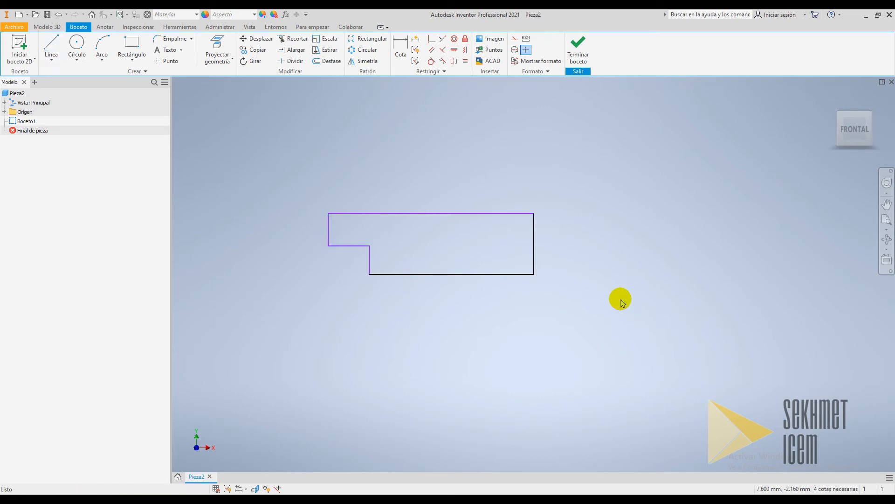
Dimension the profile's top edge as 140/2 (70 mm)
click(401, 44)
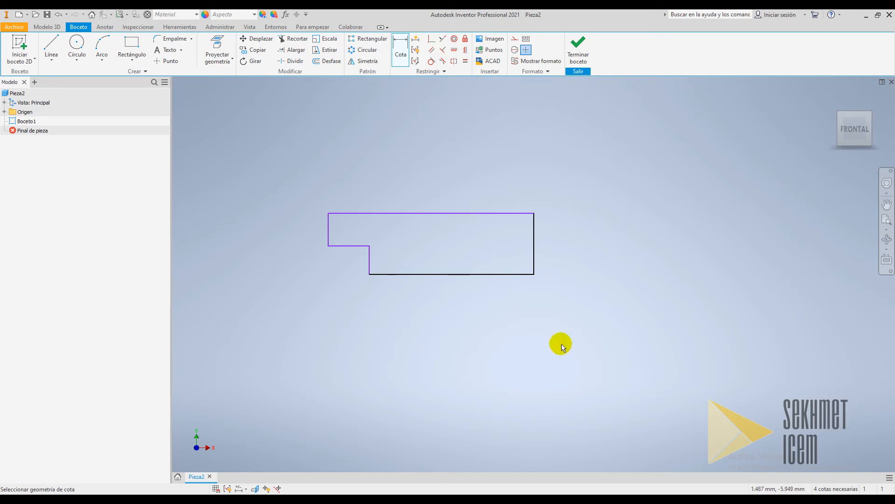
click(445, 215)
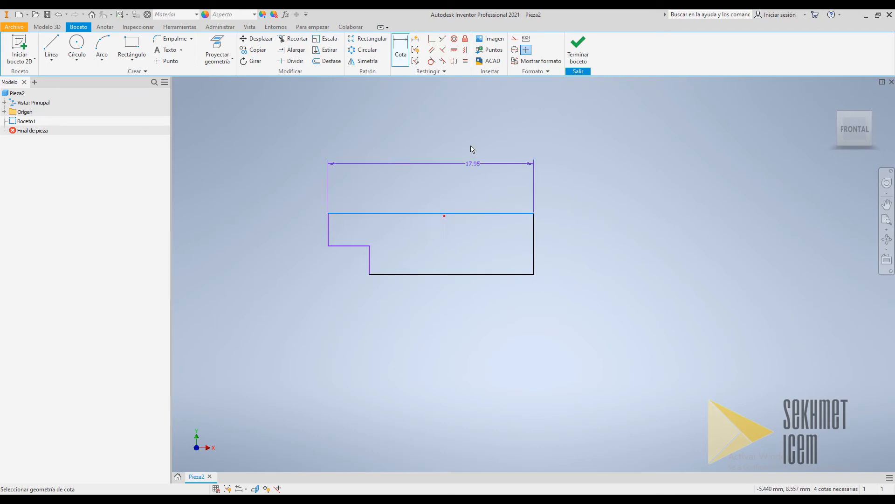
click(415, 147)
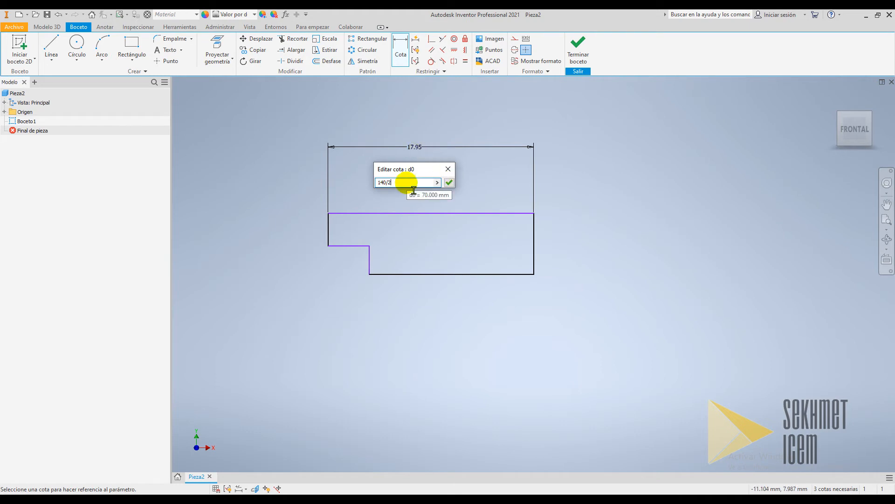
key(Return)
Dimension the bottom edge's length as 65 mm
scroll(407, 184, down, 5)
scroll(381, 159, up, 3)
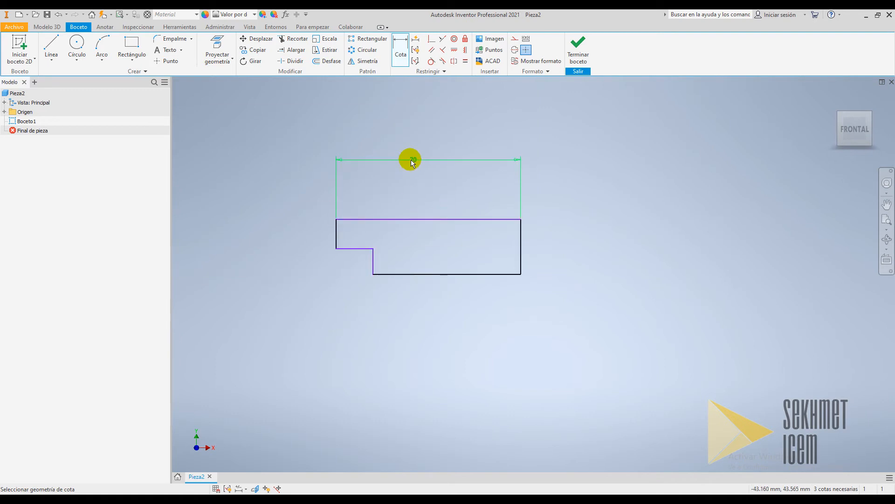
click(425, 274)
click(428, 312)
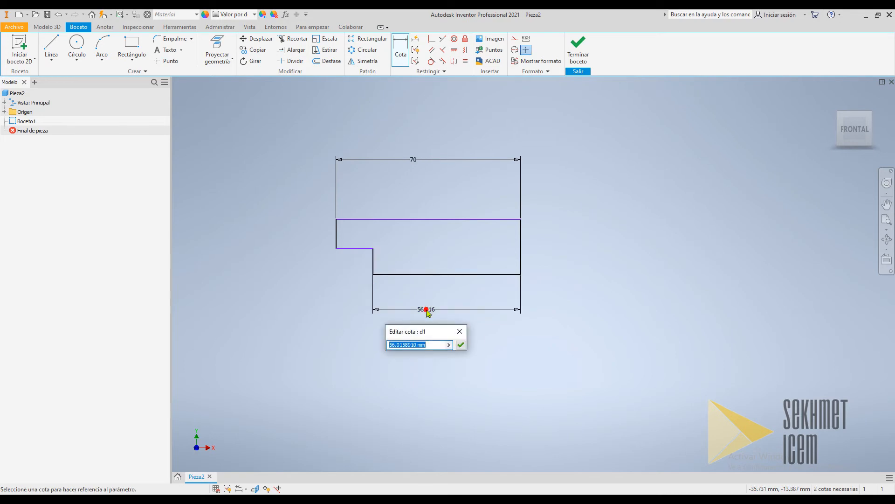
text(130/2)
key(Return)
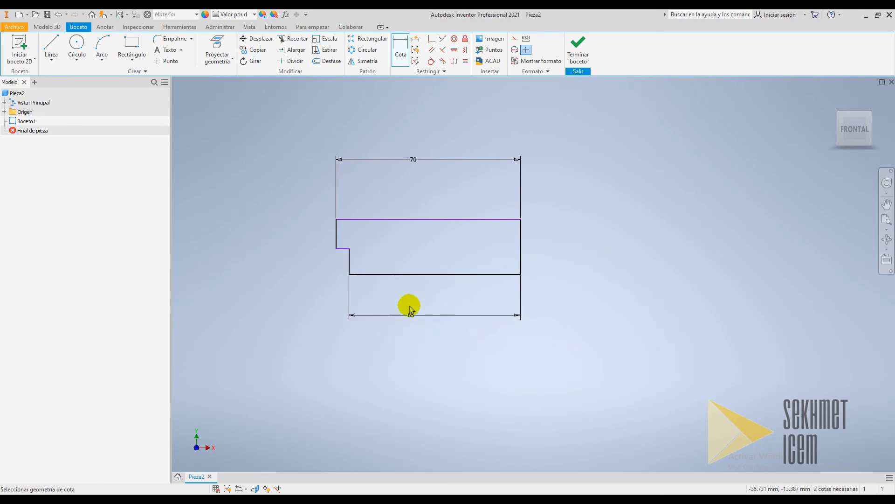
Dimension the height of the small notch step as 3 mm
click(350, 256)
click(296, 226)
text(3)
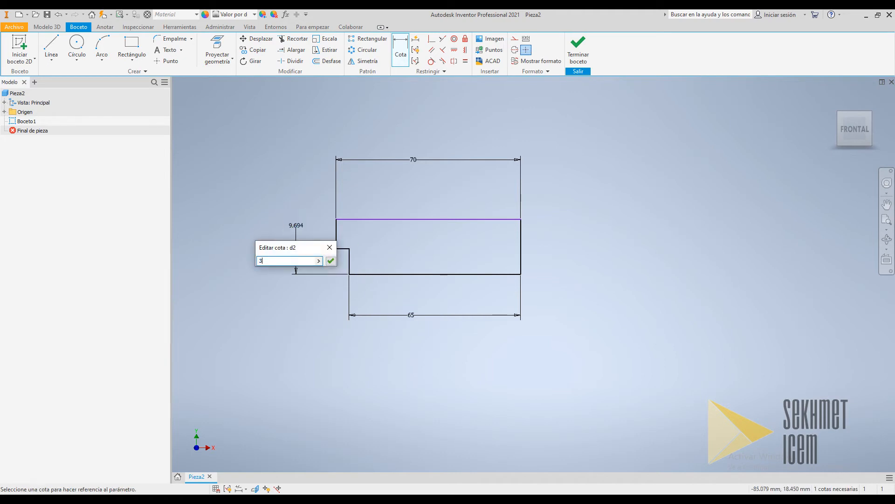
key(Return)
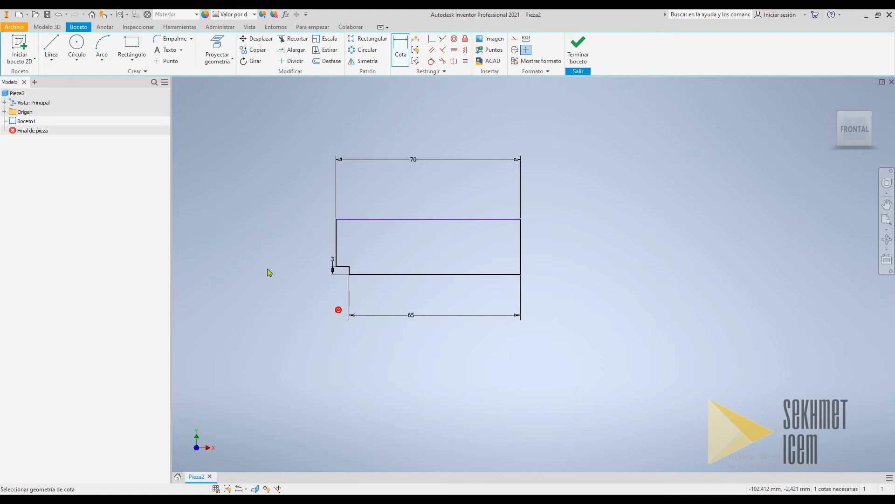
Dimension the right edge's height as 13 mm
click(520, 233)
click(585, 258)
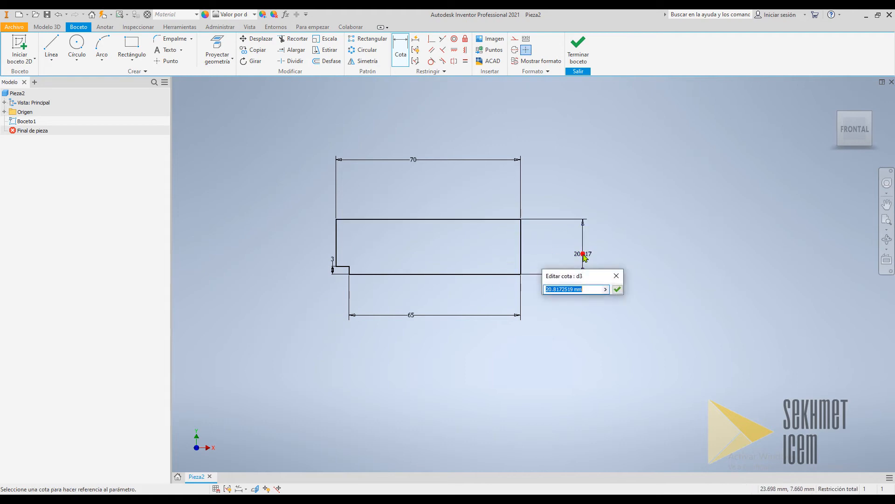
text(13)
click(581, 255)
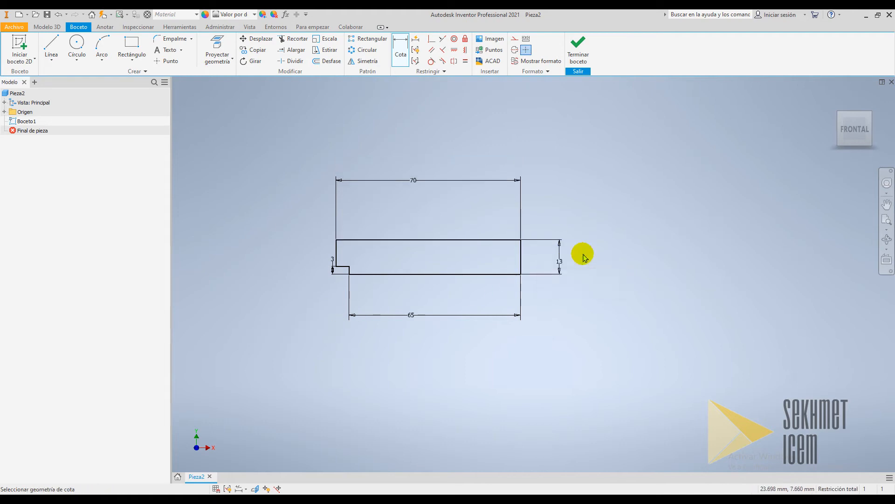
Move the 3 mm notch dimension further left, clear of the profile
click(329, 269)
key(Escape)
click(331, 258)
drag(332, 259, 305, 245)
click(304, 304)
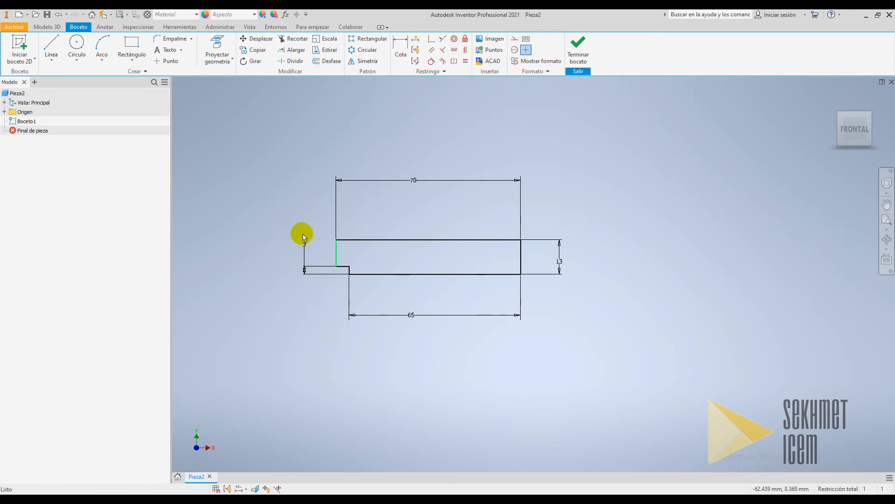
Fillet the profile's upper left corner with a 3 mm radius
scroll(285, 219, down, 3)
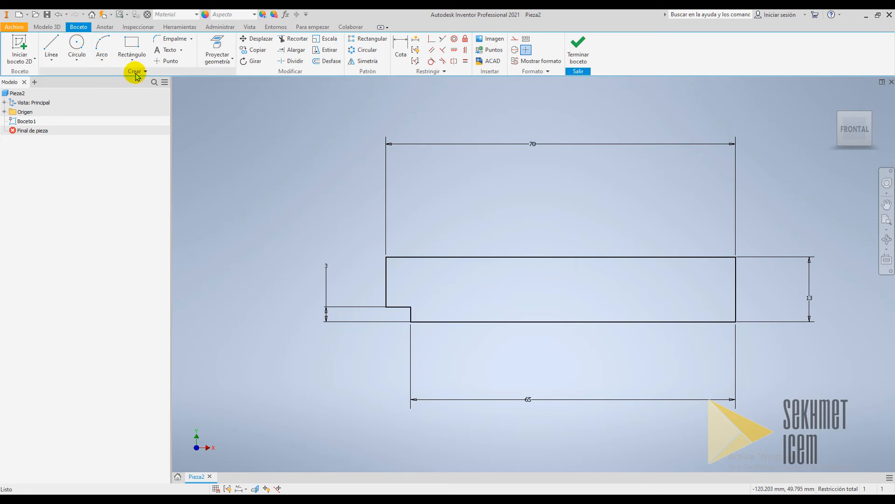
click(169, 39)
drag(247, 108, 301, 163)
click(305, 179)
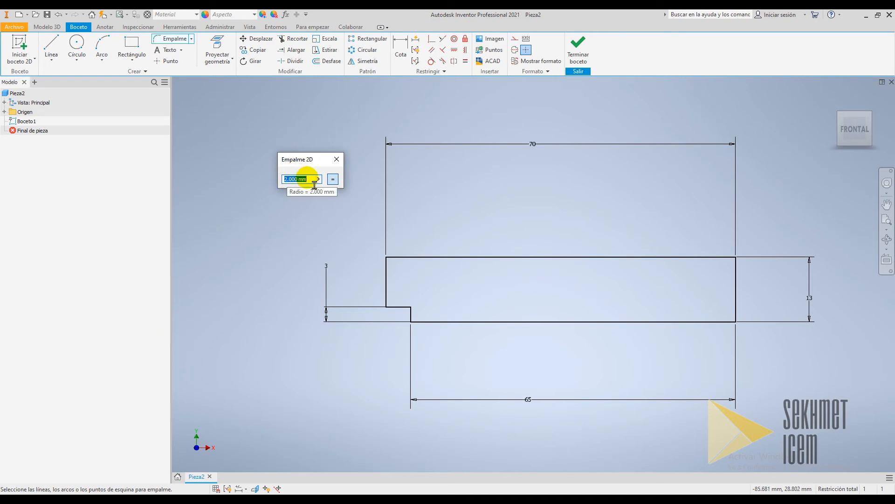
text(3)
click(400, 257)
click(386, 269)
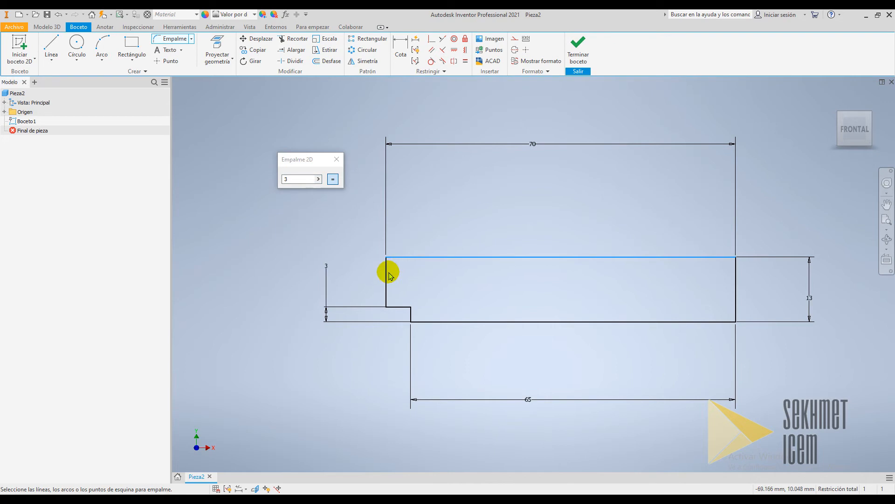
click(398, 294)
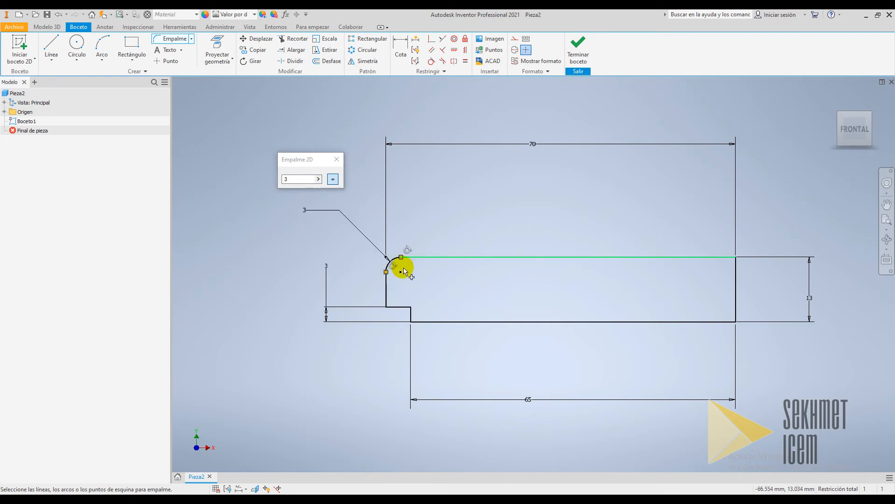
click(336, 159)
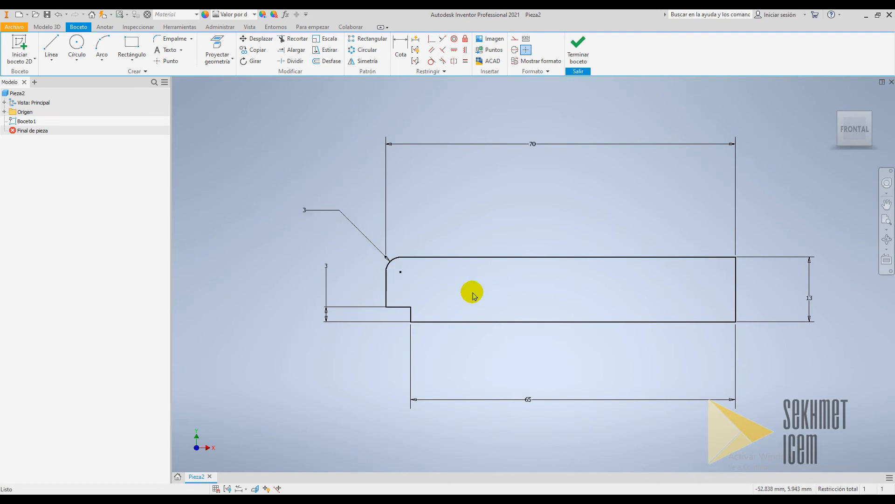
Revolve the sketch profile a full 360° about its right vertical edge
key(F6)
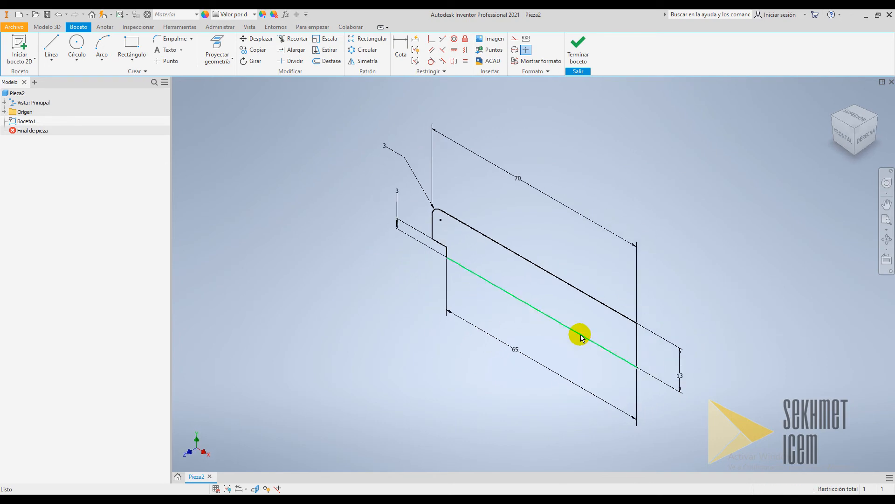
click(48, 28)
click(69, 48)
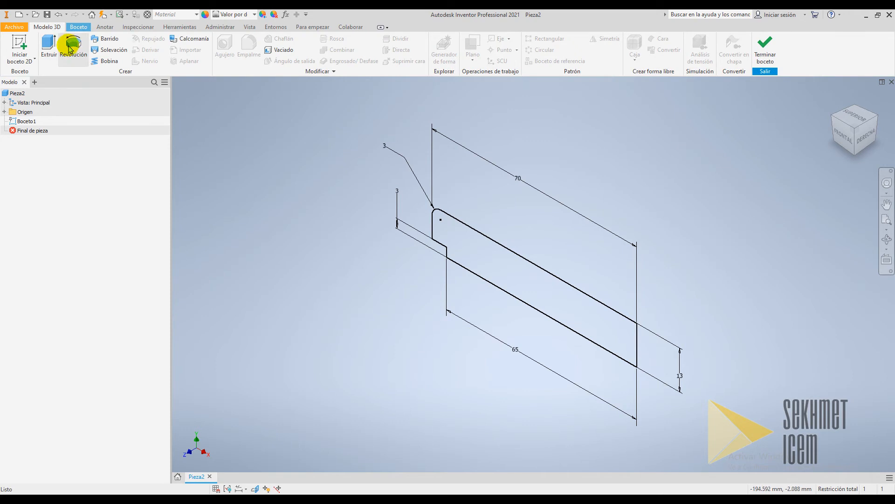
click(72, 50)
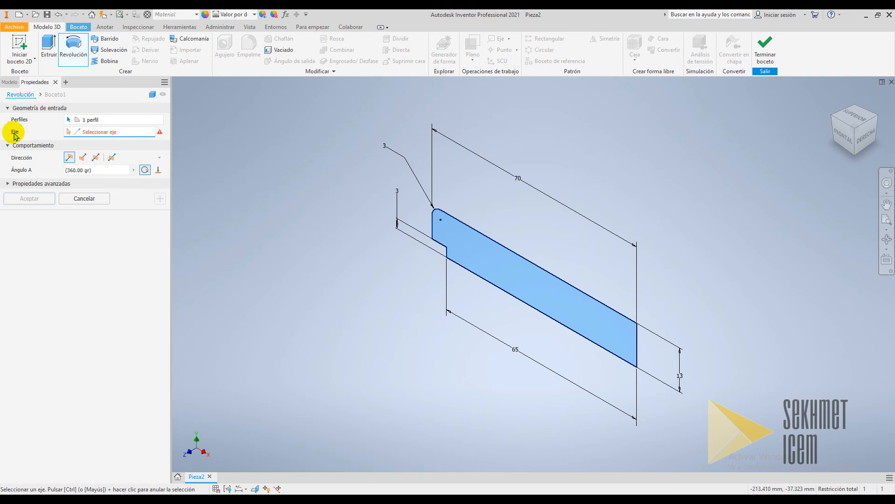
click(637, 336)
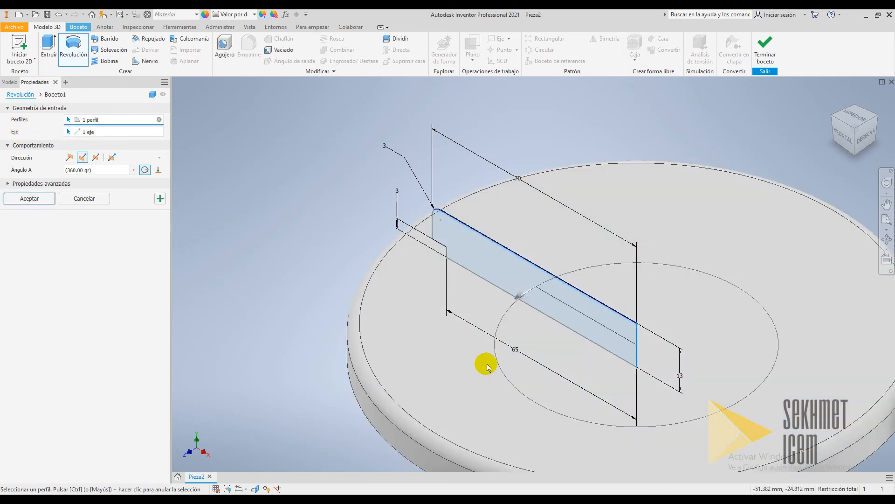
scroll(494, 365, down, 5)
scroll(634, 427, up, 3)
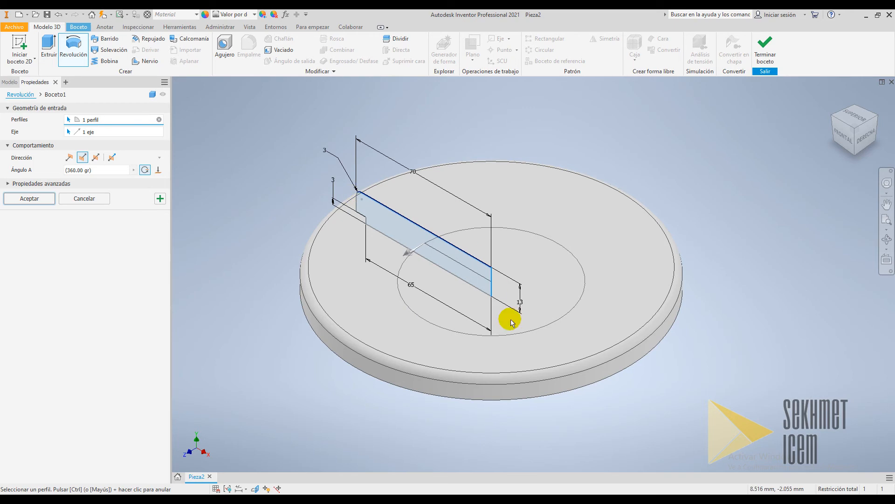
click(29, 198)
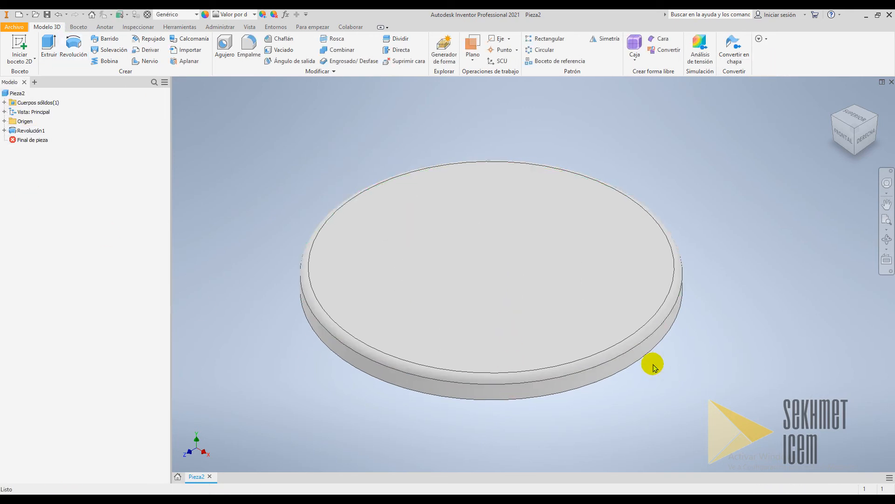
Orbit around the revolved disc to inspect it, then return to the home view
click(888, 239)
drag(648, 274, 614, 335)
key(F6)
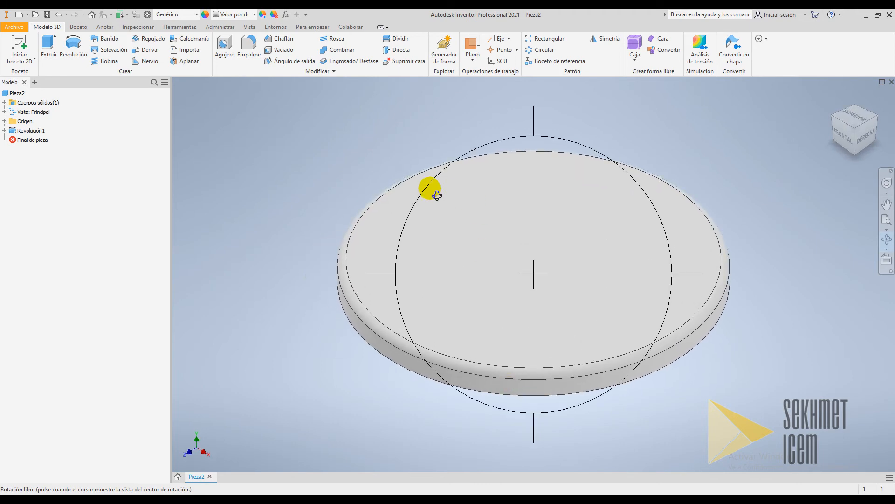
key(Escape)
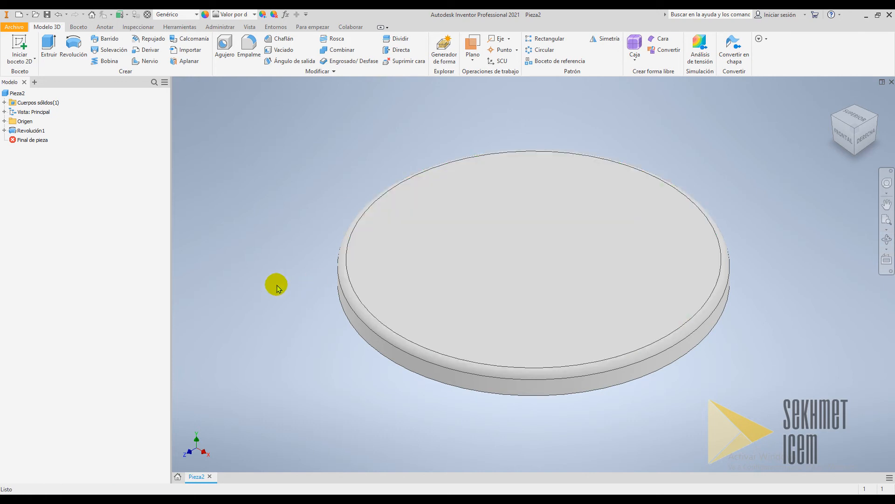
Start a new sketch on the XY origin plane
click(5, 122)
click(4, 122)
click(4, 121)
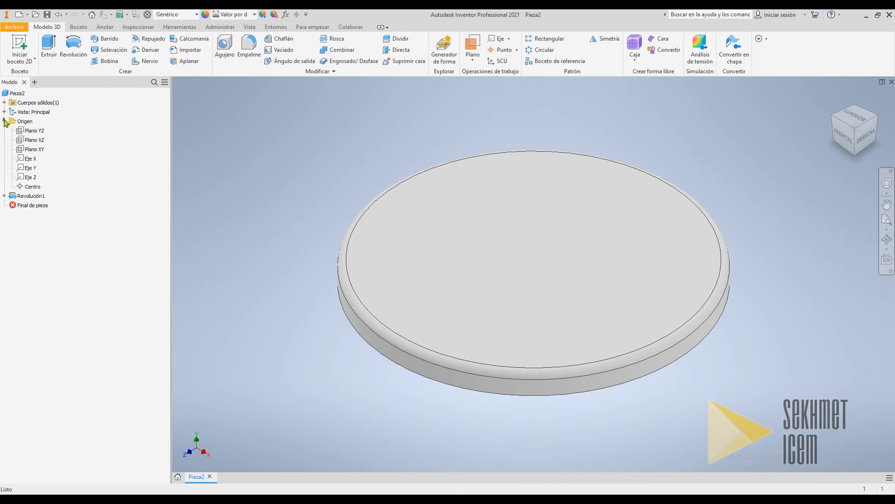
click(21, 149)
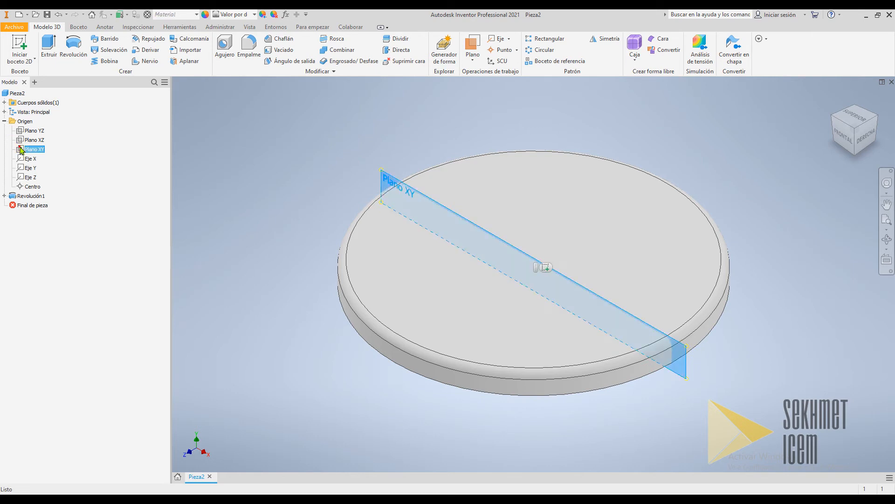
right_click(21, 150)
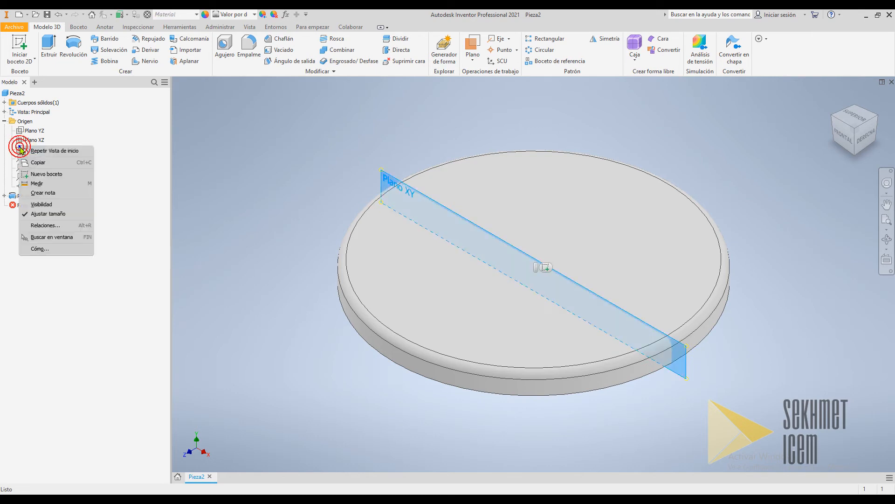
click(31, 175)
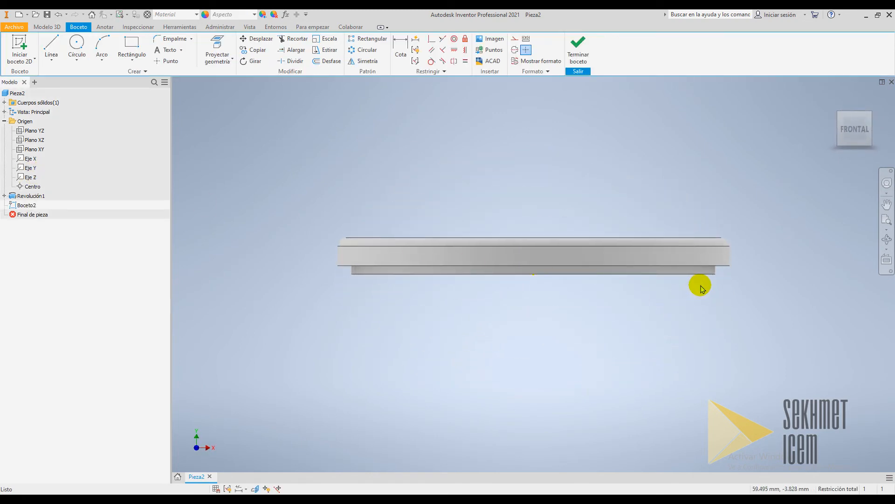
Draw a horizontal line about 52 mm long with a vertical line rising from its right end
scroll(699, 288, down, 2)
scroll(740, 194, up, 3)
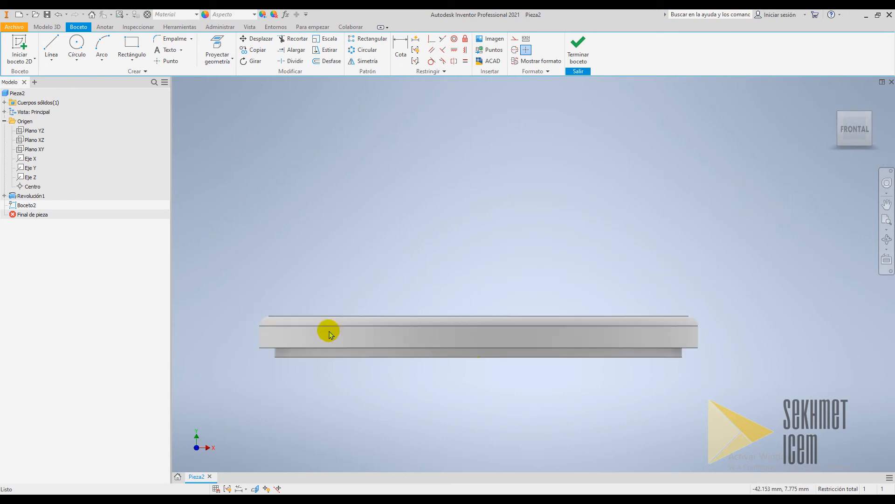
scroll(306, 274, down, 2)
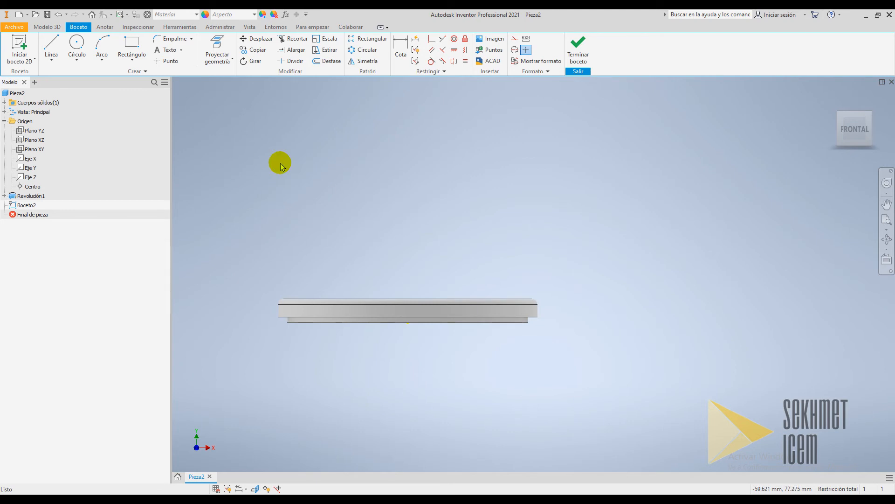
click(51, 45)
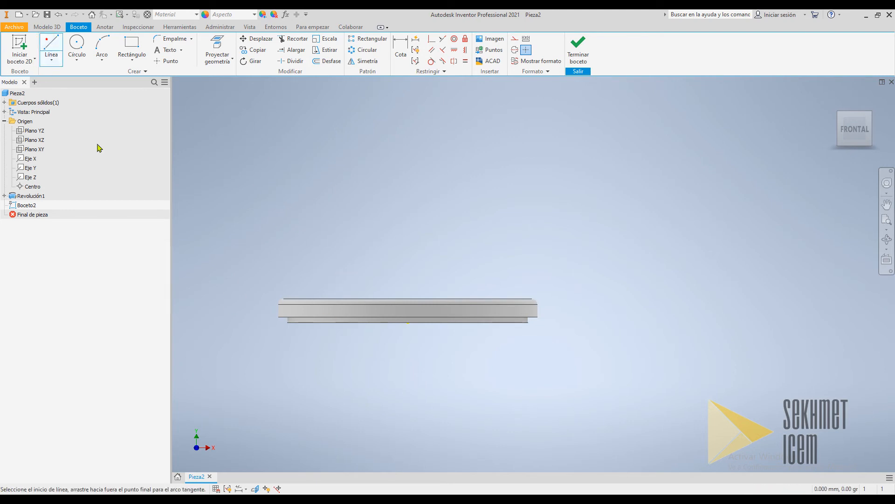
click(222, 241)
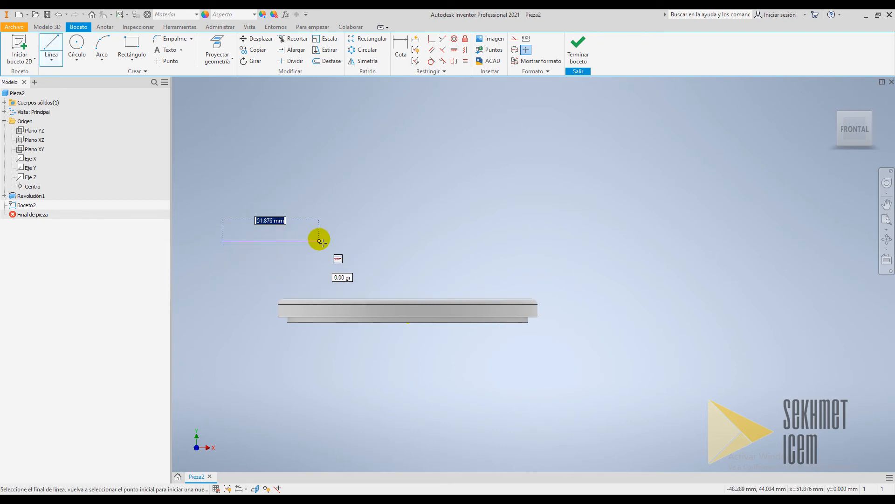
click(325, 241)
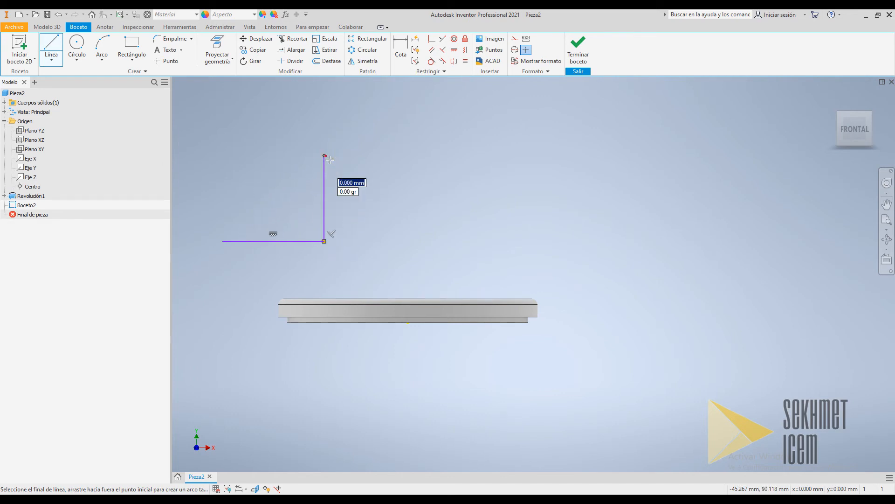
key(Escape)
Draw a slanted line from the horizontal line's left end, angled upward and outward to the left
scroll(326, 156, down, 4)
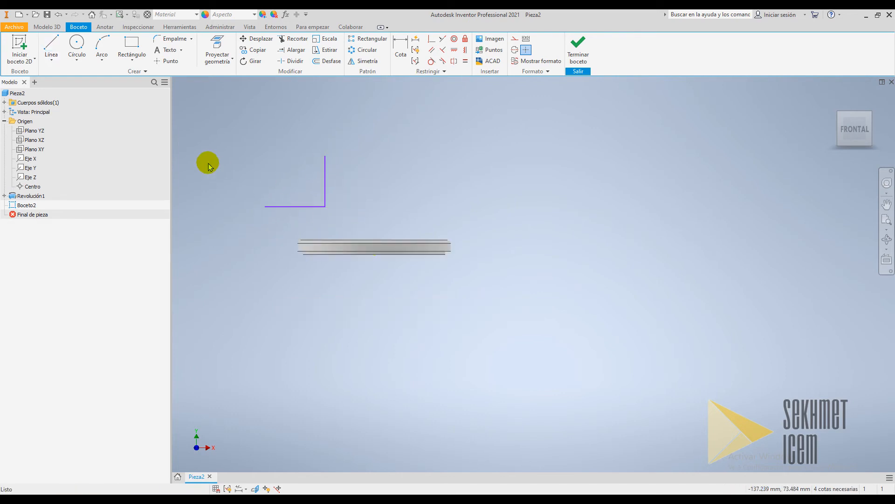
scroll(213, 148, up, 5)
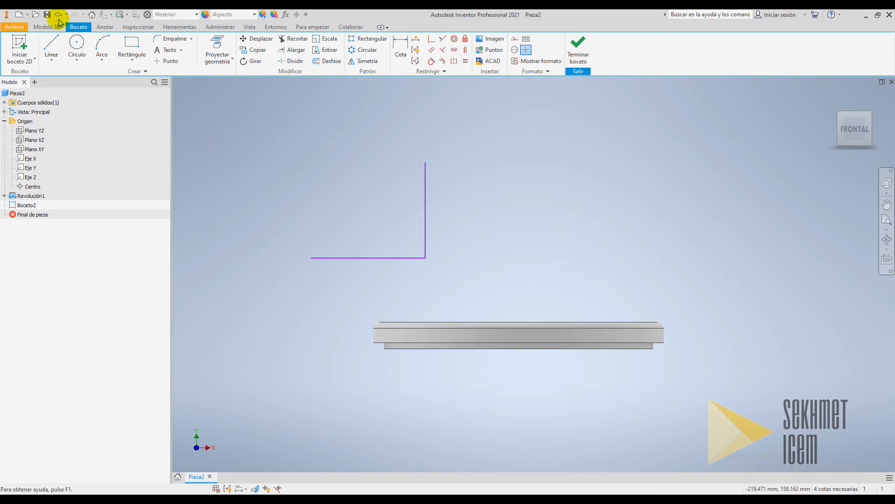
click(50, 46)
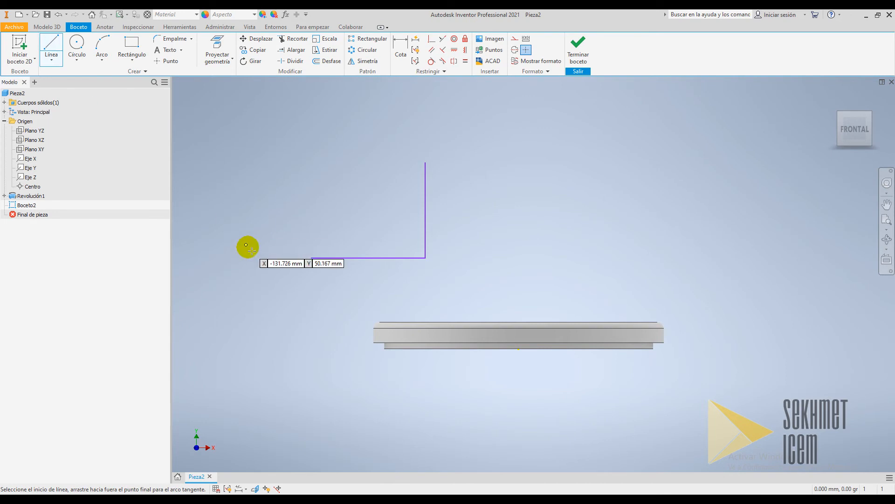
click(311, 258)
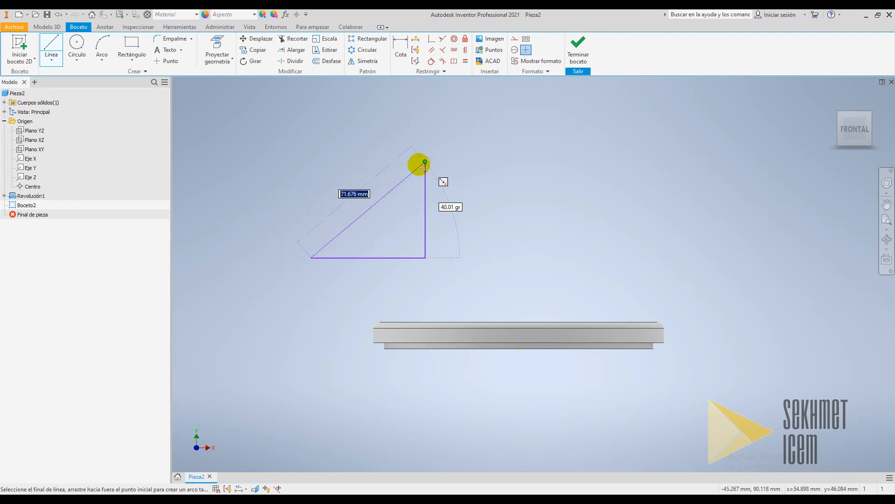
click(290, 188)
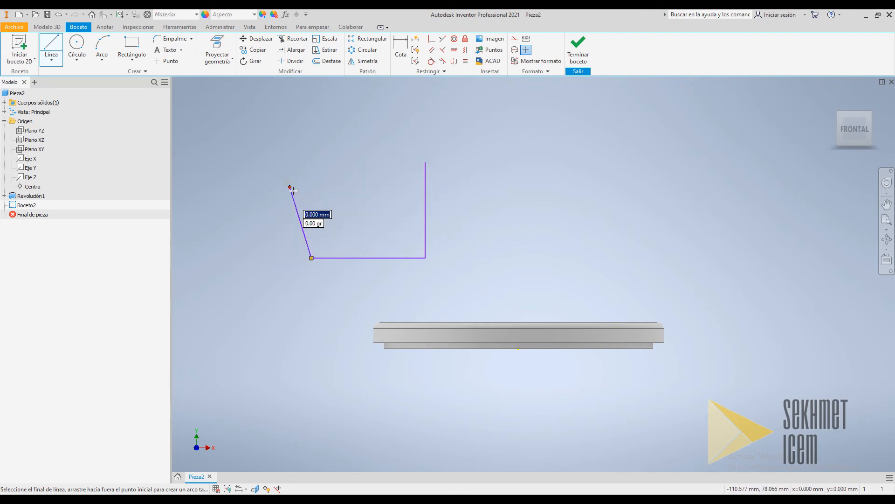
key(Escape)
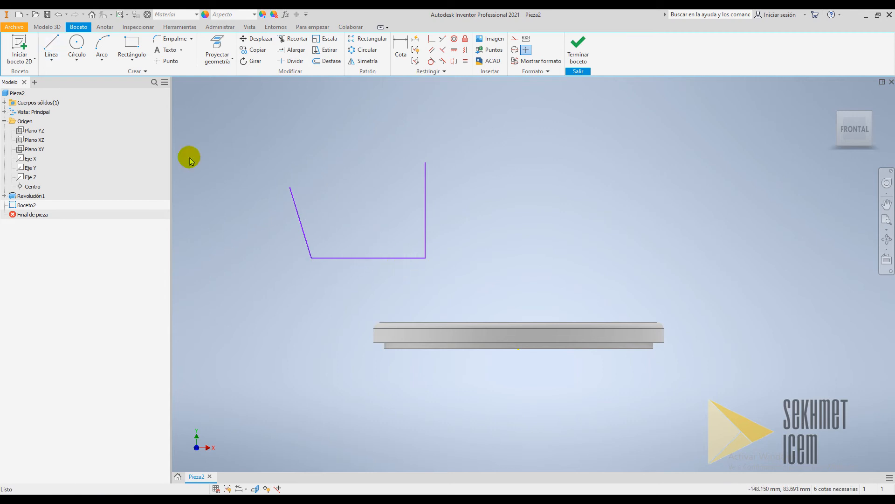
Draw a three-point arc of about 34 mm radius joining the top of the slanted line to the top of the vertical line
click(101, 49)
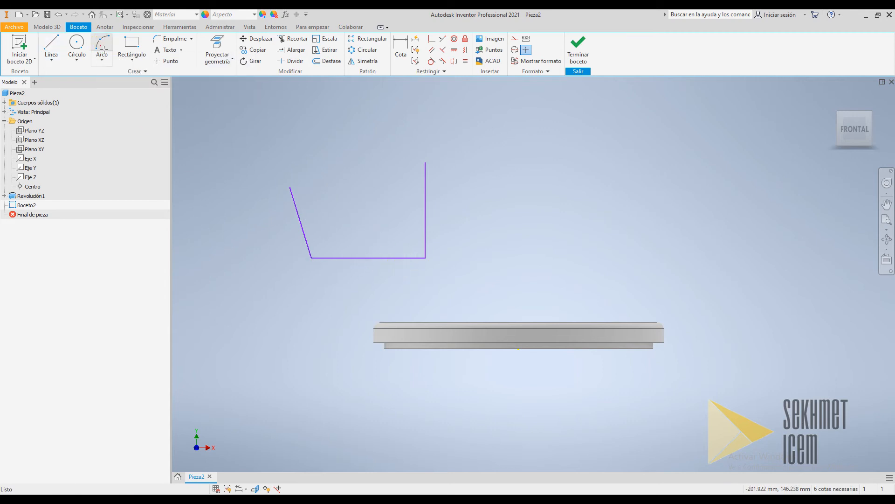
click(292, 187)
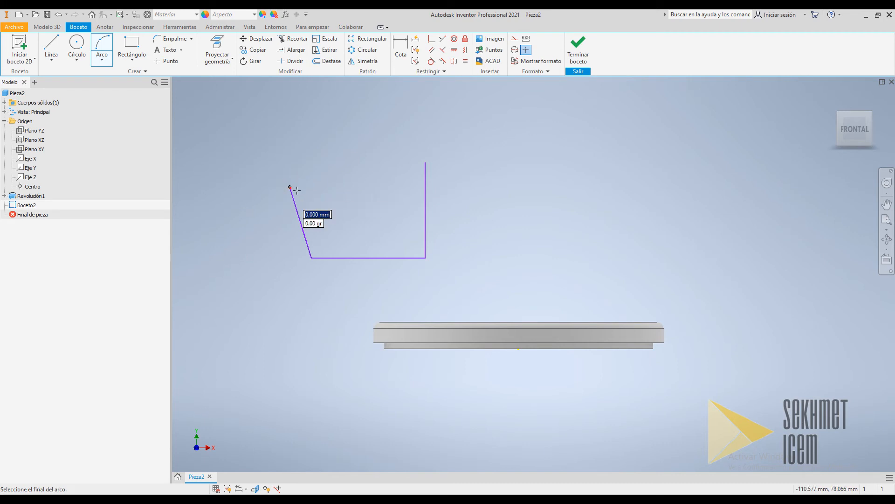
click(425, 162)
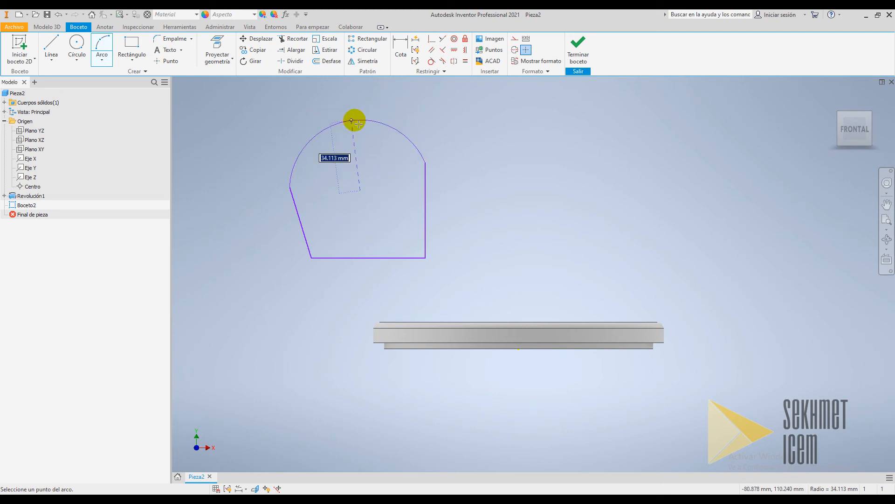
click(366, 125)
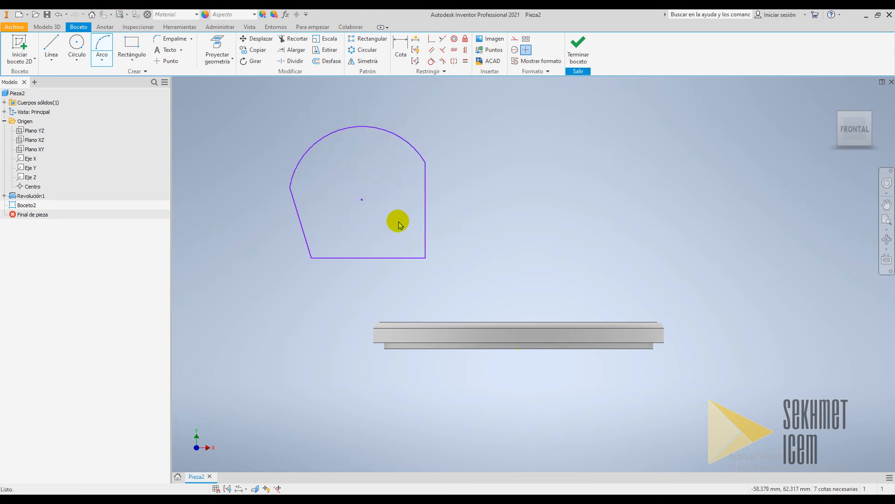
key(Escape)
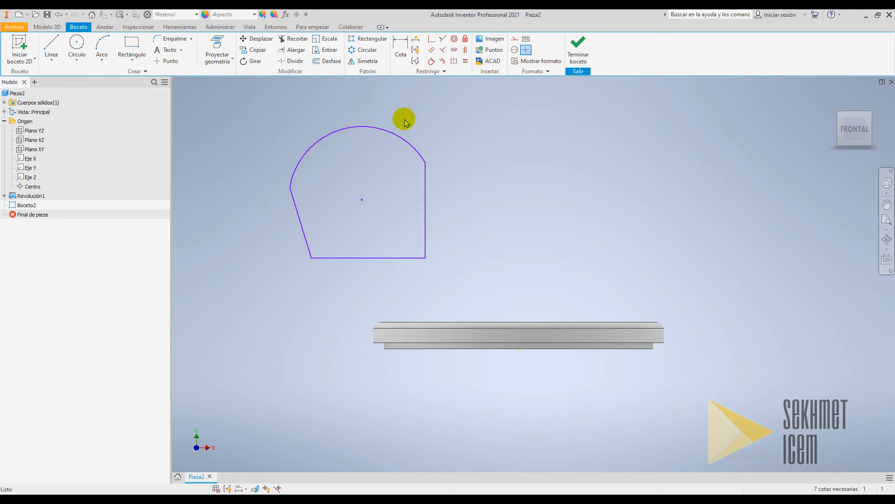
Make the arc tangent to both the right vertical line and the slanted left line
click(431, 64)
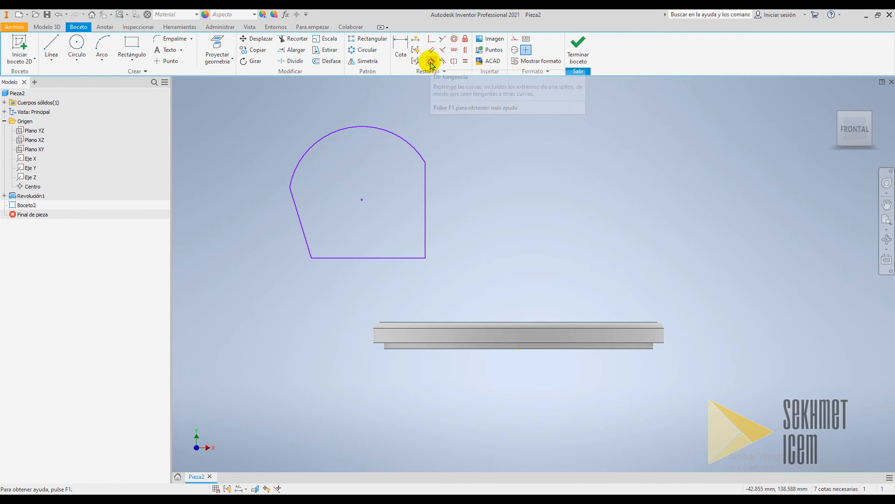
click(431, 63)
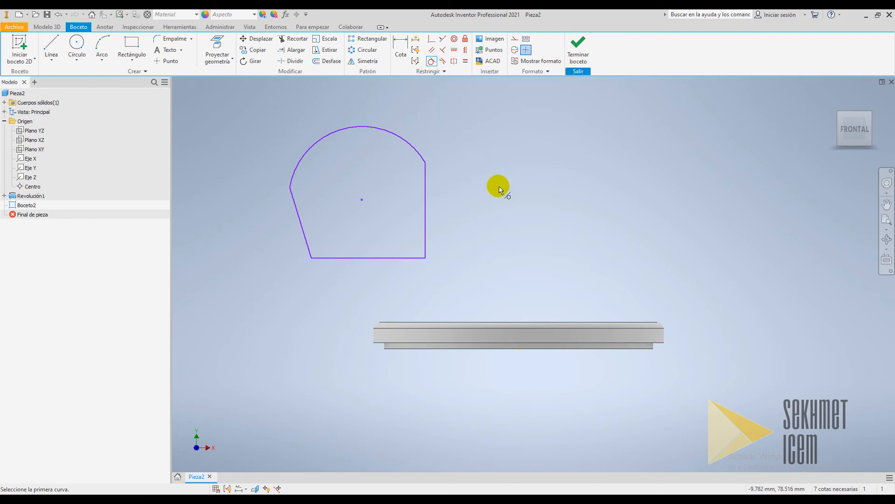
click(410, 144)
click(425, 177)
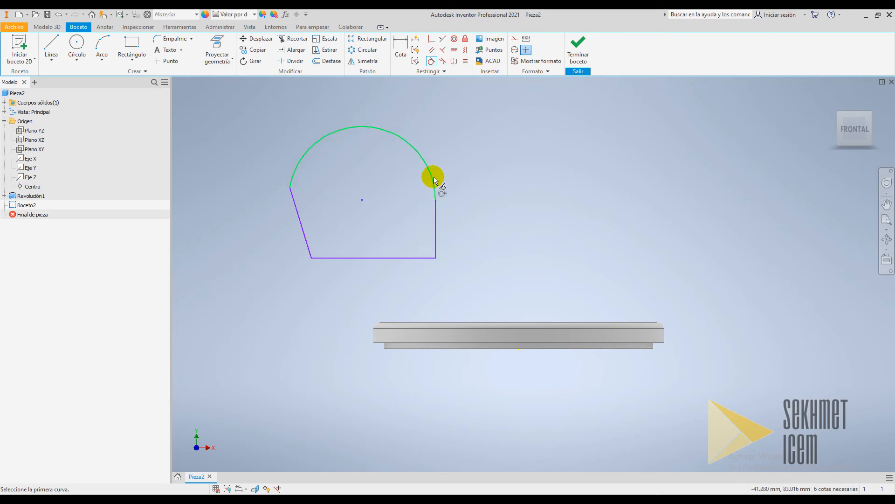
click(304, 154)
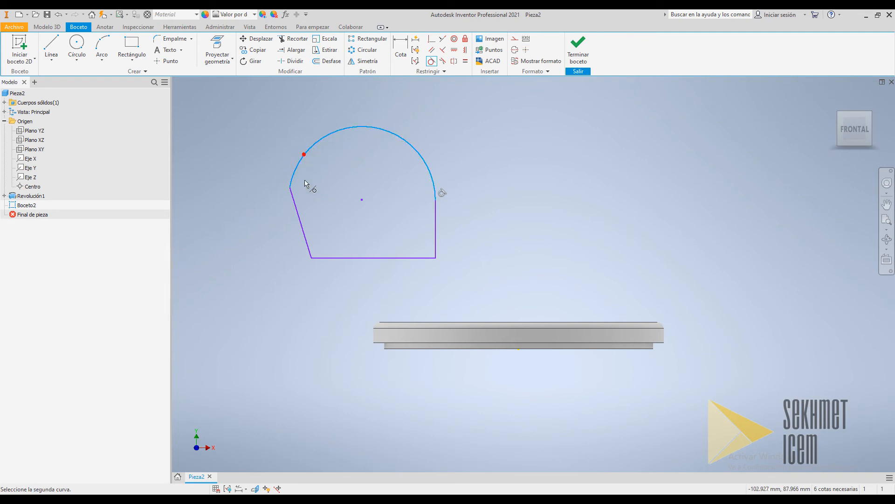
click(295, 214)
click(488, 274)
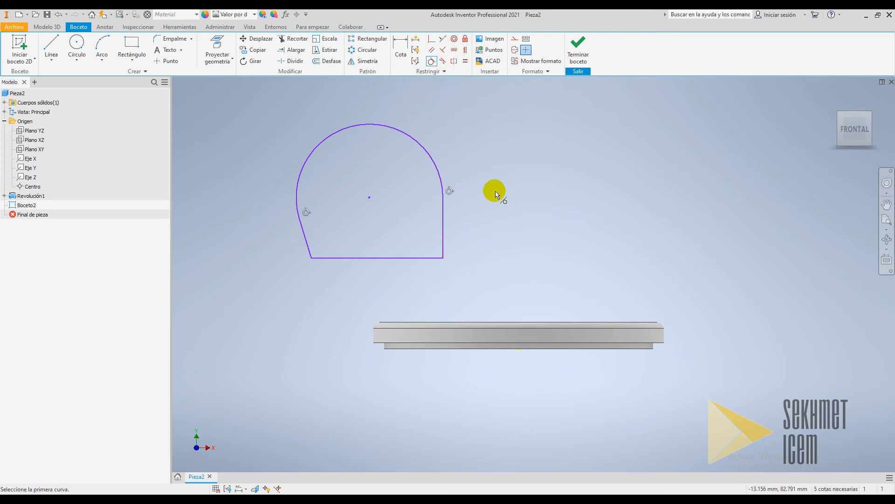
key(Escape)
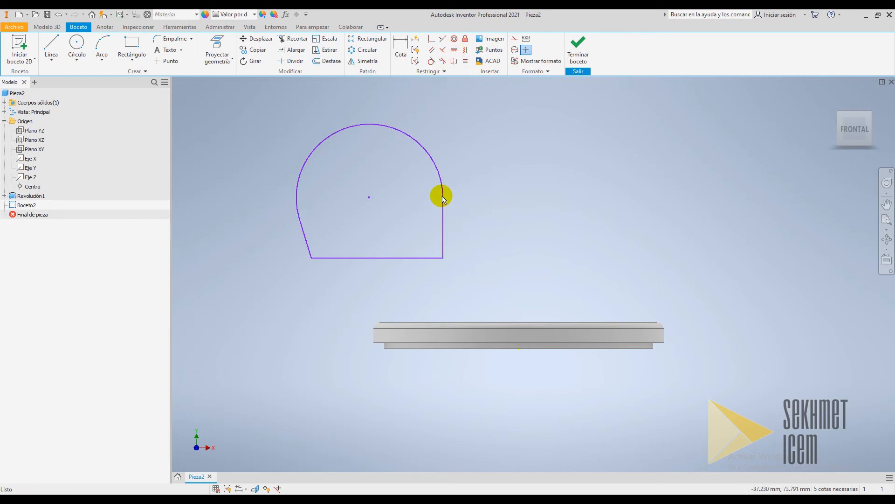
Constrain the arc's centre to be horizontally aligned with the top end of the right vertical line
mouse_move(442, 197)
mouse_down()
mouse_move(421, 190)
mouse_move(432, 174)
mouse_move(442, 186)
mouse_up()
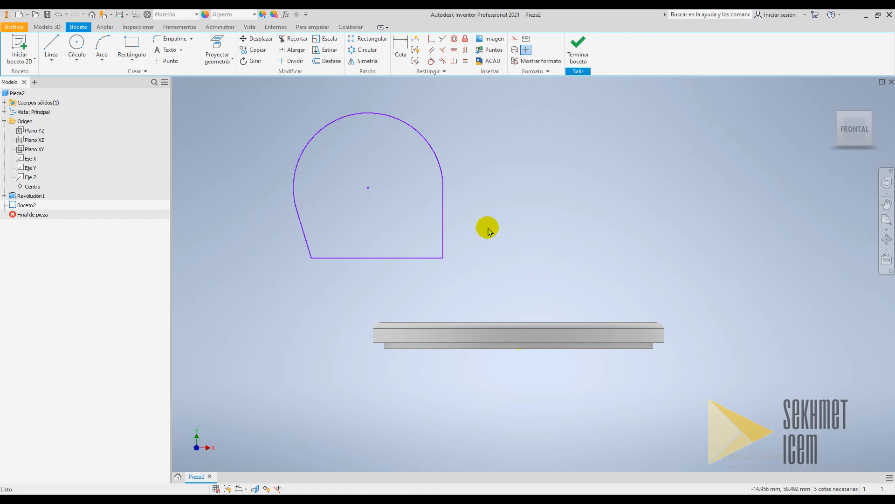
click(456, 51)
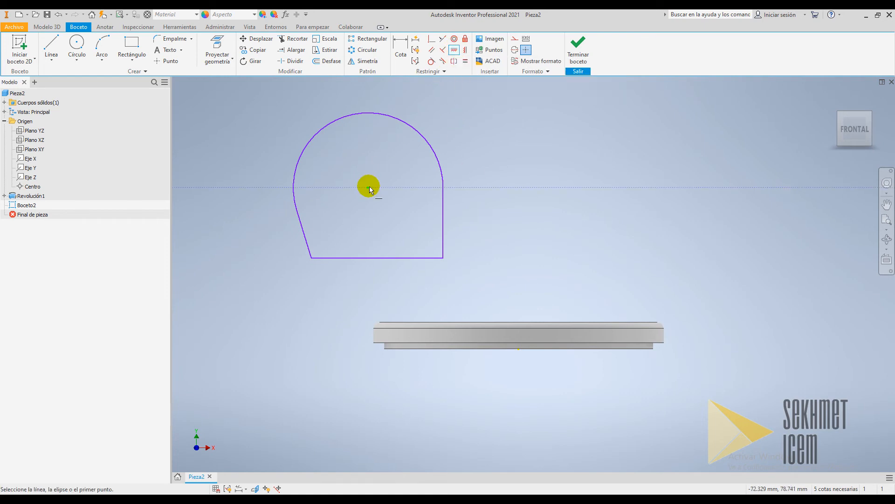
click(368, 186)
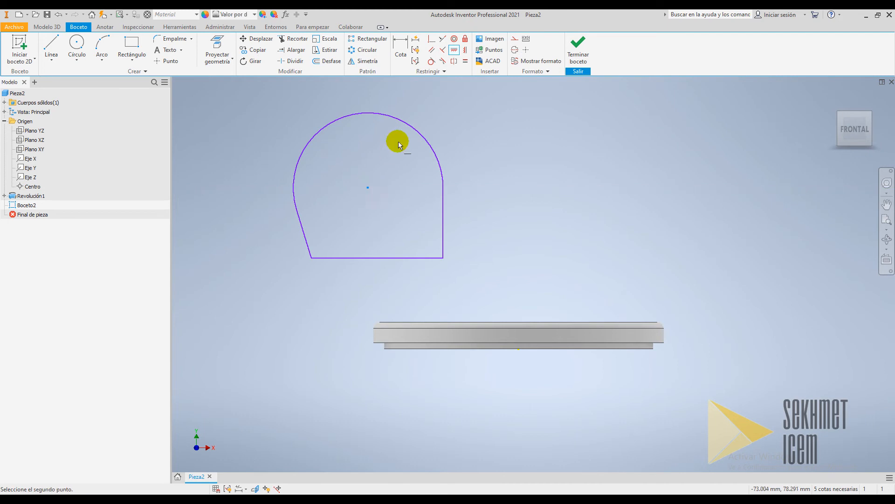
click(442, 186)
key(Escape)
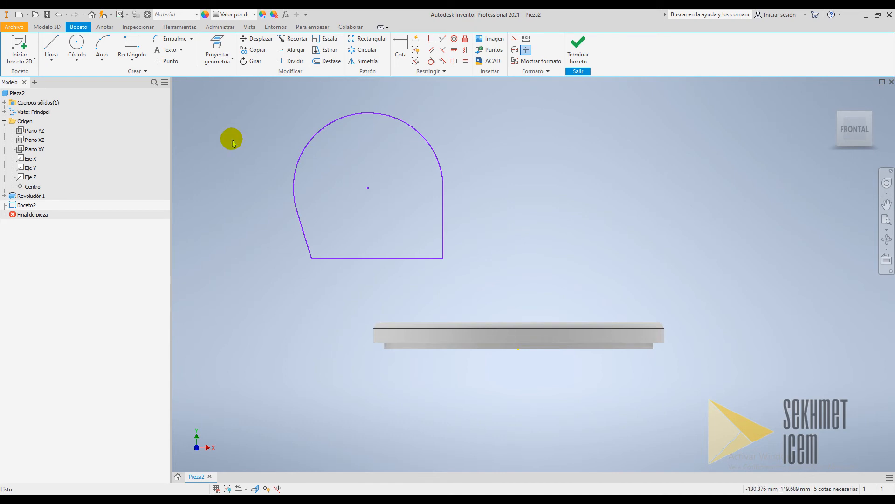
Dimension the bottom line of the profile to 65 mm
click(401, 52)
click(396, 258)
click(386, 286)
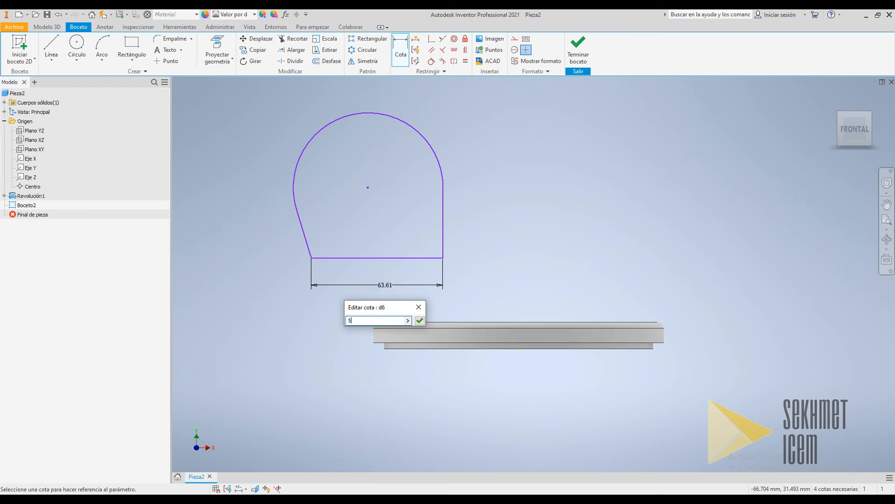
text(65)
key(Return)
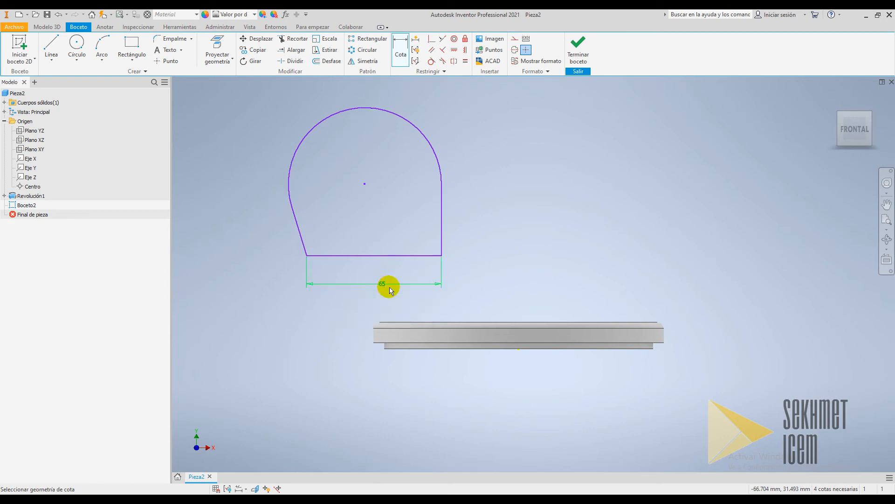
Dimension the right vertical line to 50 mm
click(441, 207)
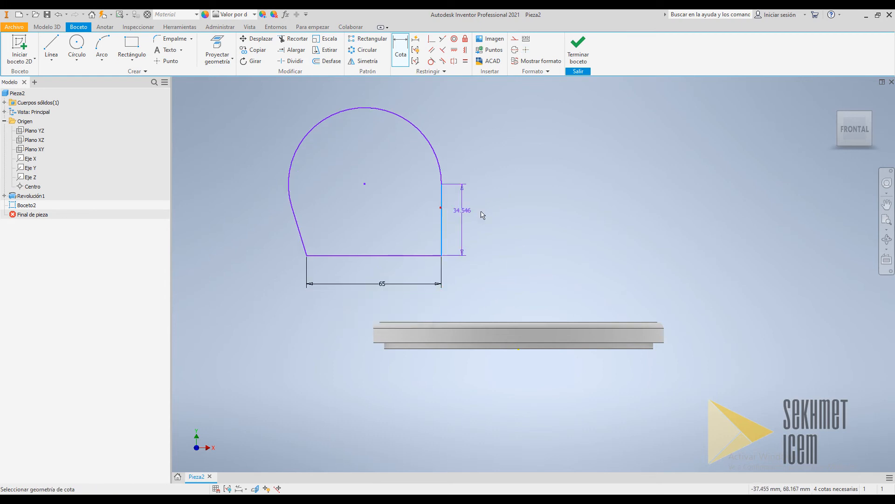
click(504, 214)
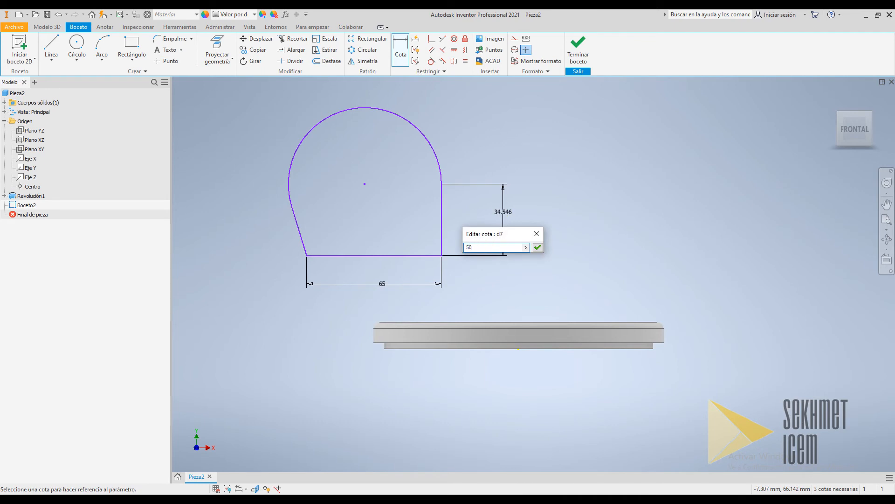
click(503, 212)
scroll(581, 242, down, 3)
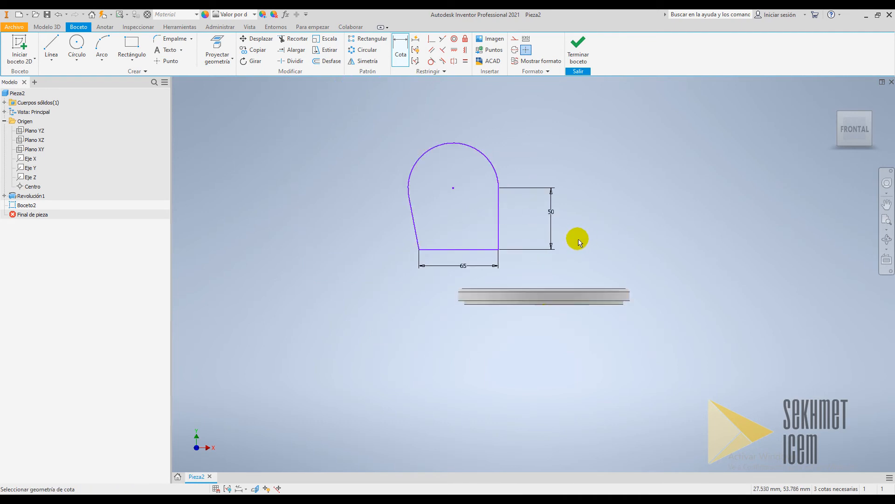
Dimension the arc's radius to 40 mm
click(484, 155)
click(507, 141)
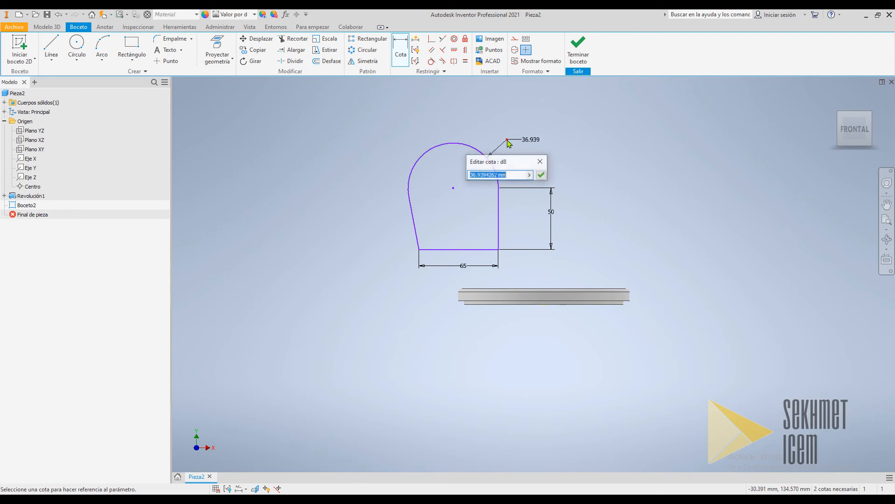
text(40)
key(Return)
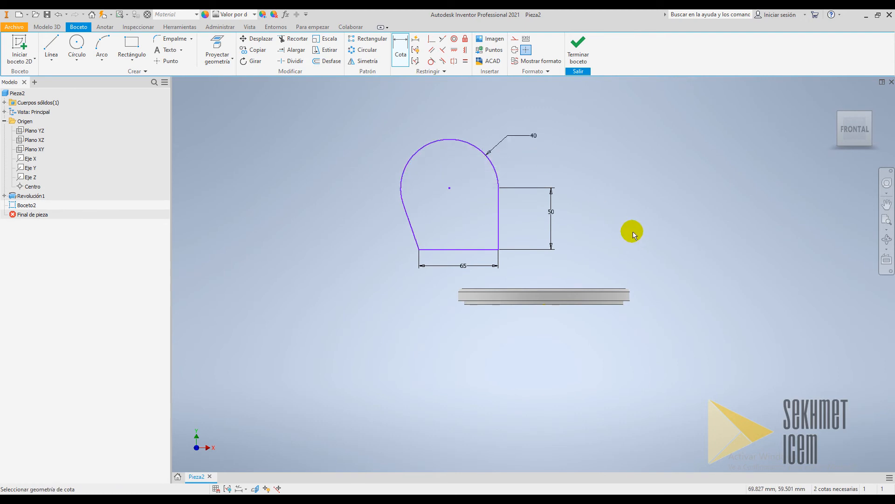
Dimension the distance between the profile's bottom line and the disc's top edge
scroll(709, 290, up, 3)
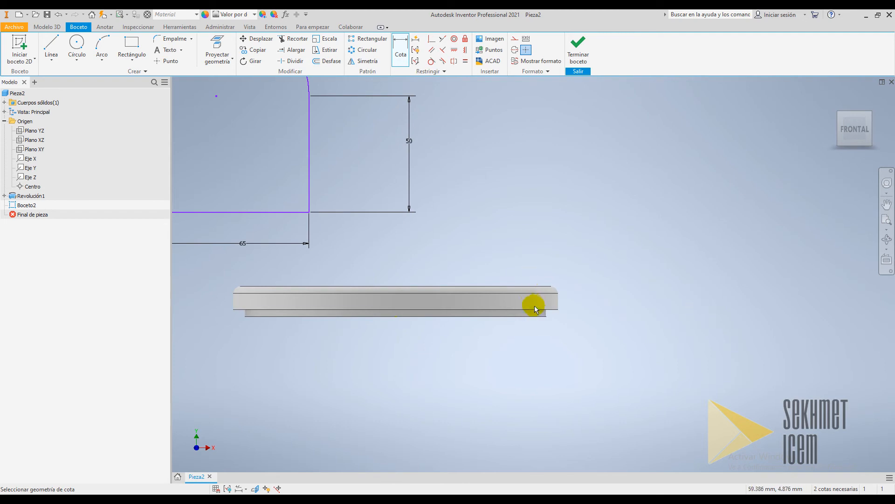
click(551, 310)
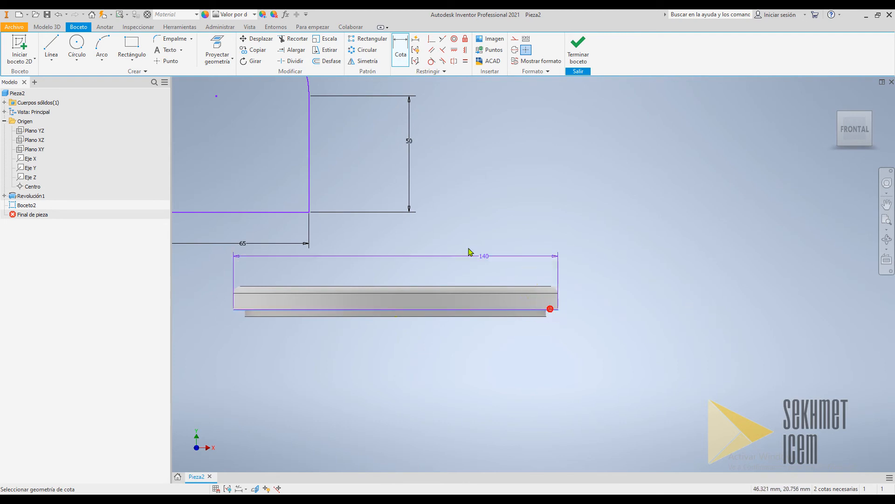
click(295, 214)
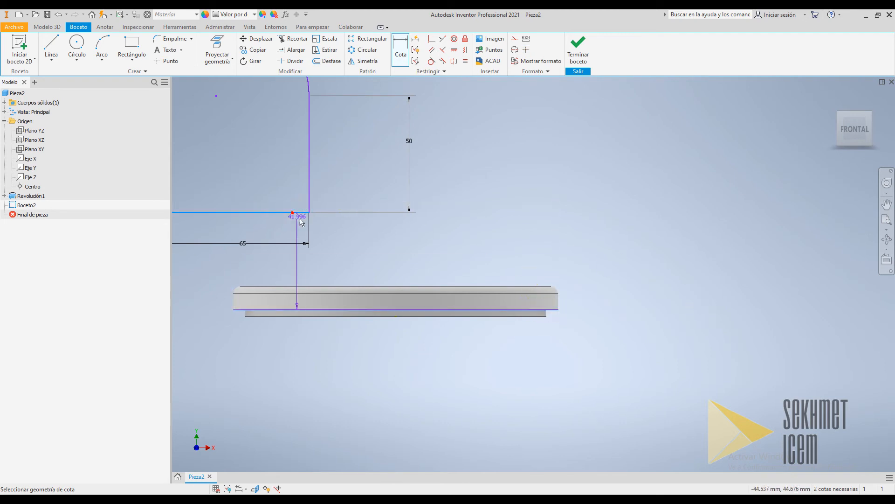
scroll(306, 221, down, 3)
click(506, 242)
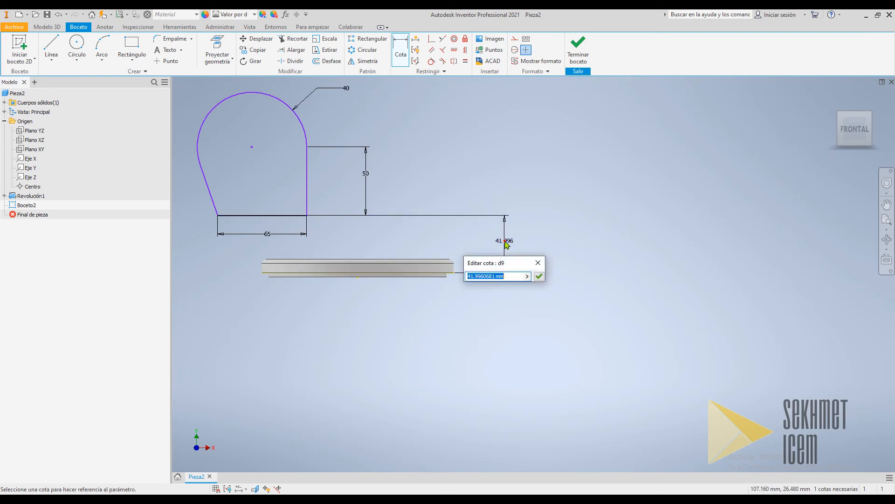
click(505, 240)
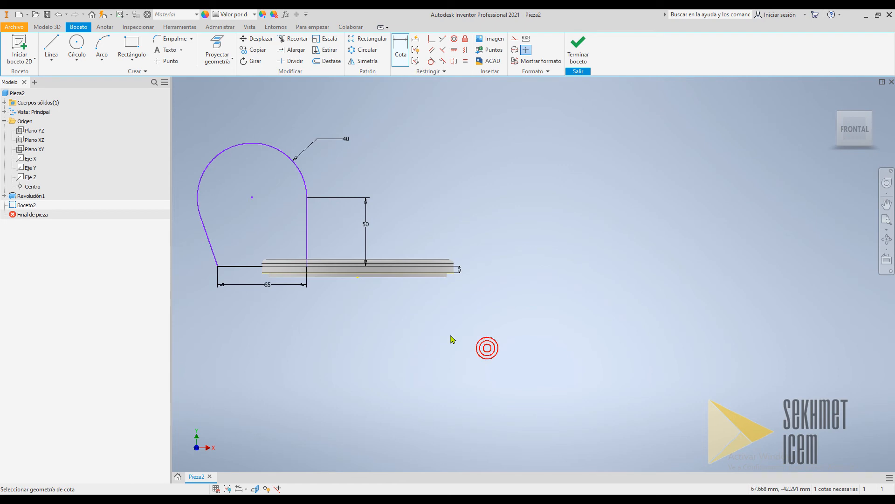
Dimension the horizontal distance from the right vertical line to the disc's centre point as 25 mm
click(852, 128)
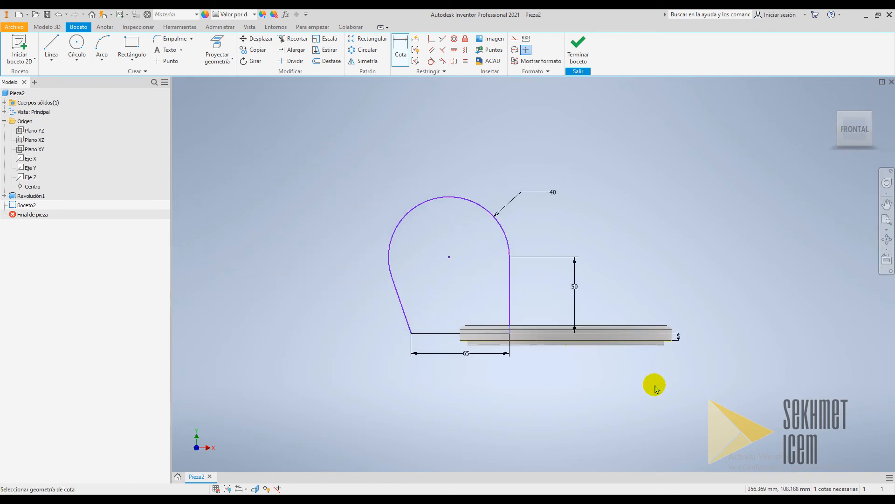
scroll(690, 430, up, 3)
scroll(625, 410, down, 3)
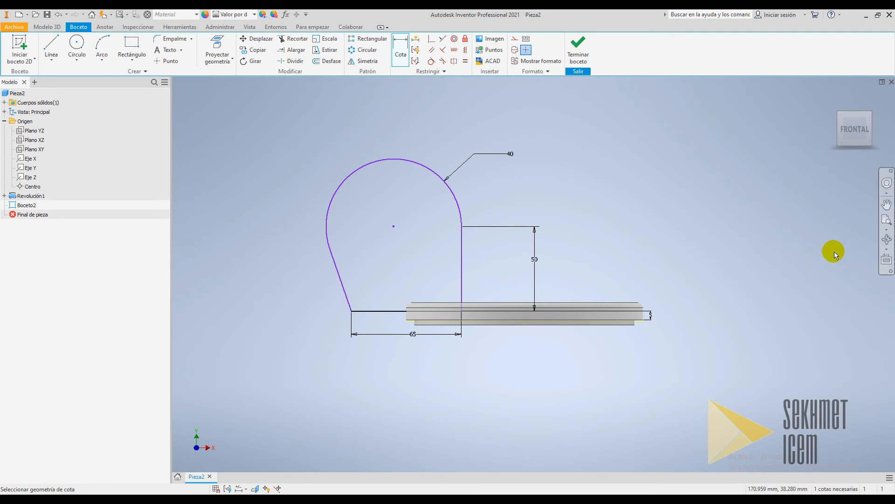
click(884, 241)
drag(569, 281, 584, 257)
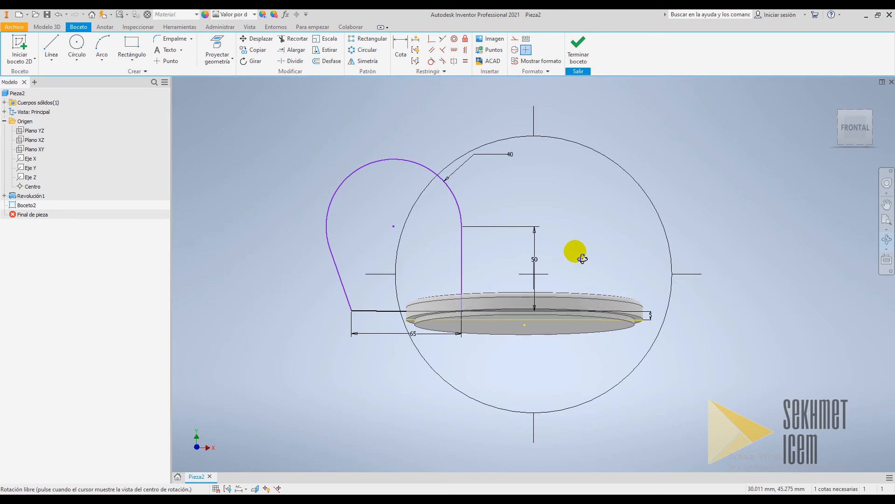
key(Escape)
key(d)
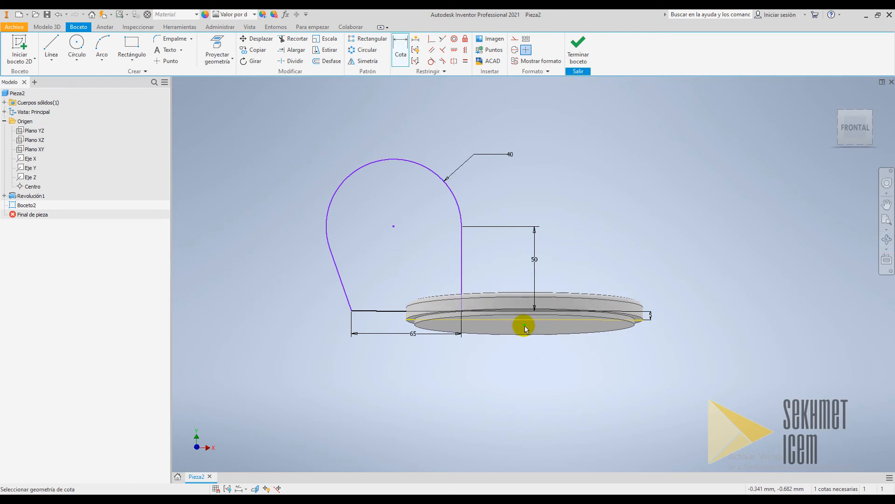
click(461, 243)
click(525, 324)
click(495, 259)
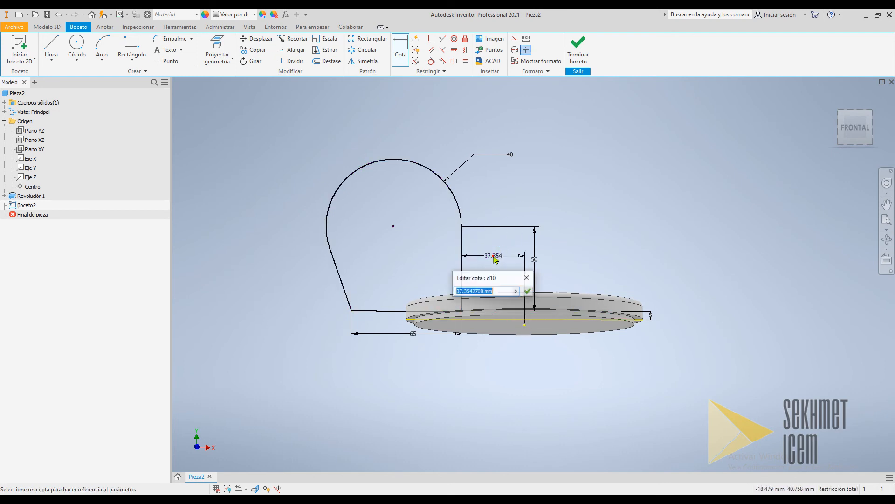
text(25)
key(Return)
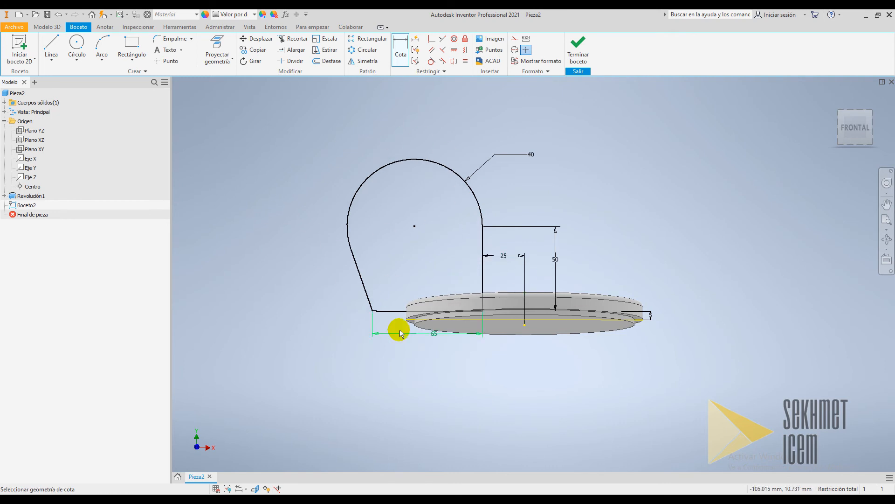
Extrude the profile symmetrically by 10 mm, joining it to the disc
click(853, 131)
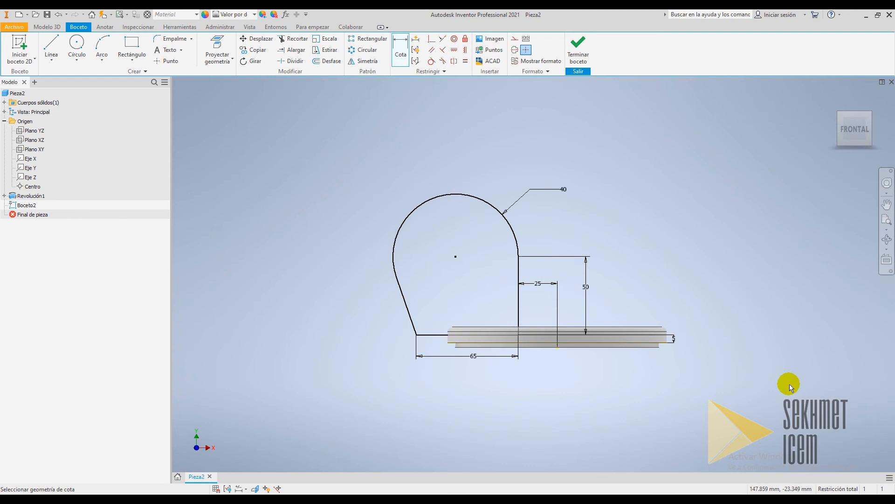
key(F6)
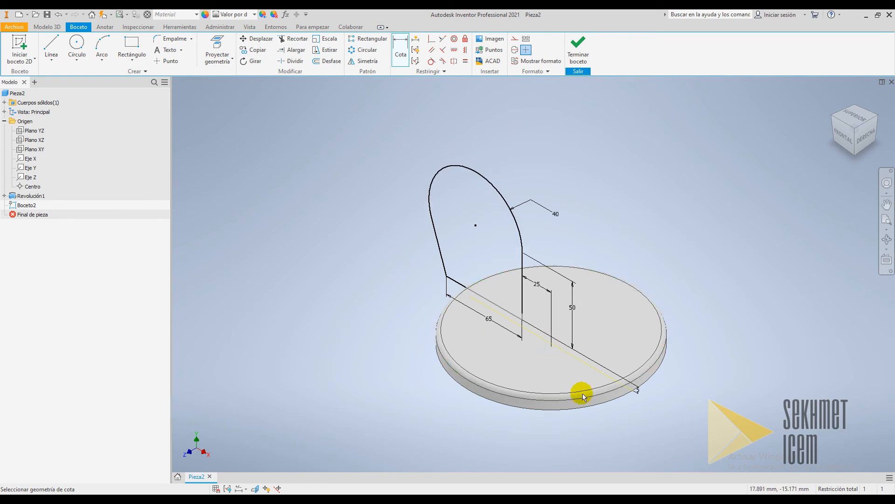
click(36, 26)
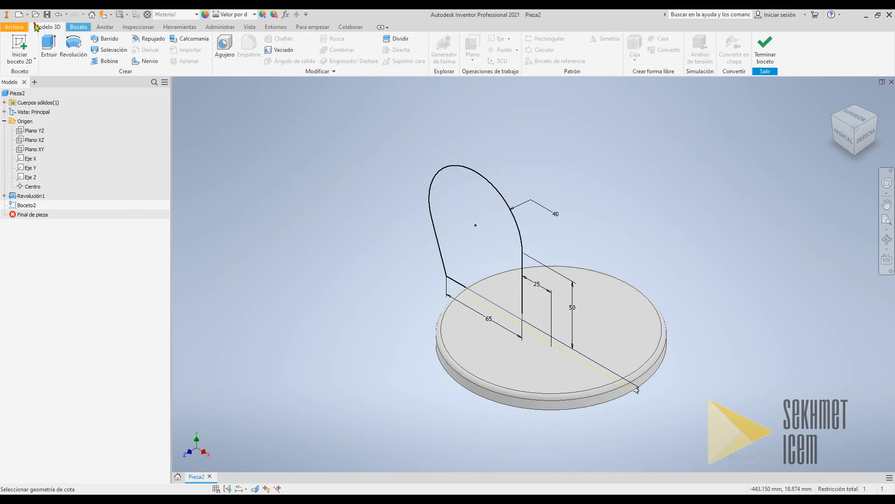
click(49, 49)
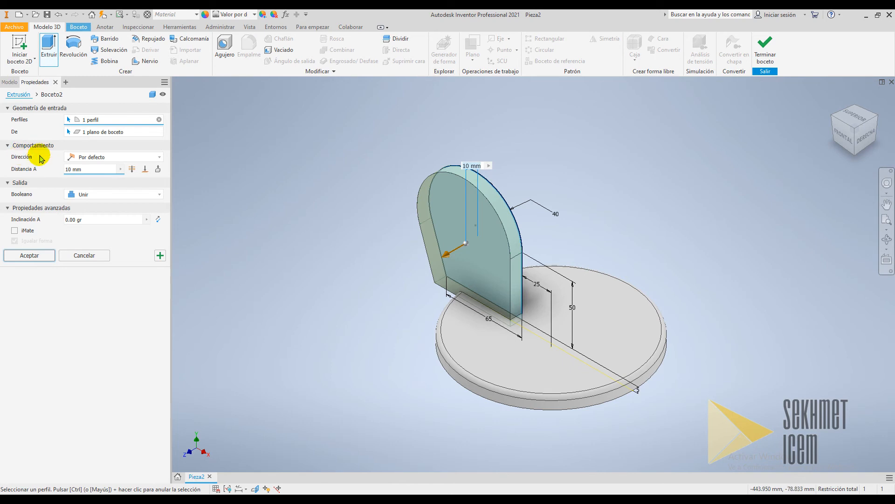
click(82, 157)
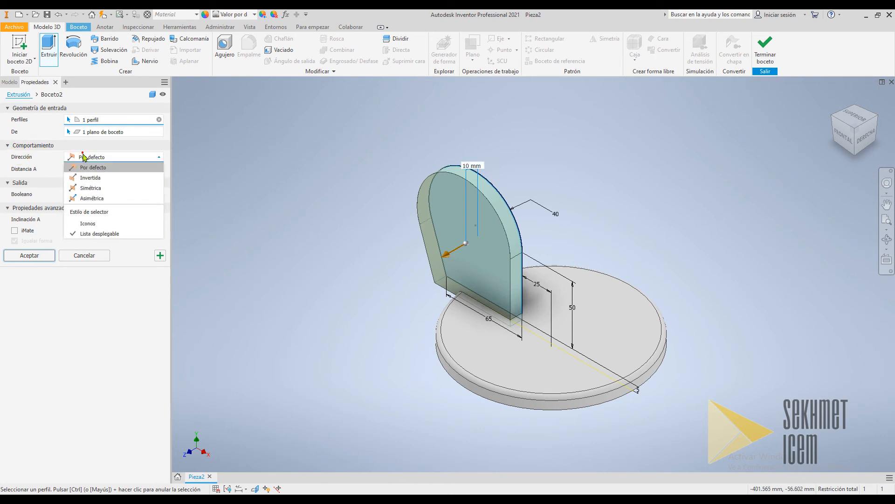
click(85, 188)
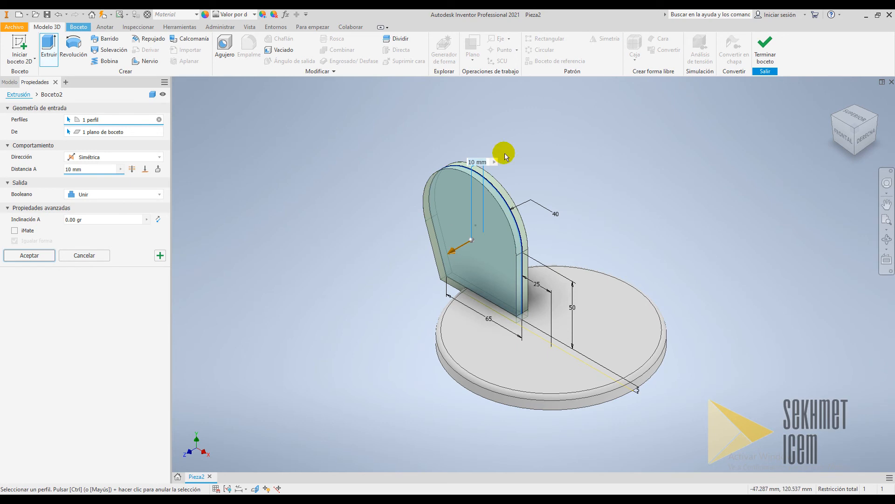
click(90, 170)
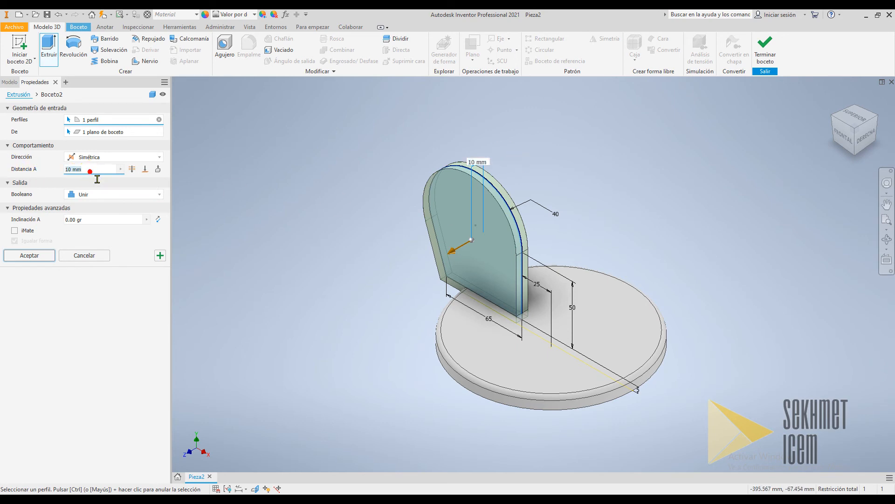
click(9, 253)
click(251, 292)
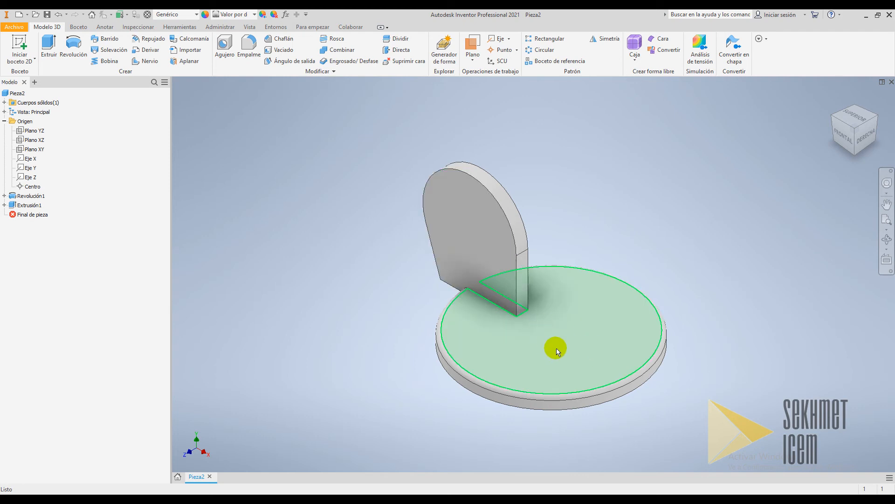
Create simple 6.35 mm holes with no seat, one on the disc's top face near its centre and one on the upright plate's face
mouse_move(573, 368)
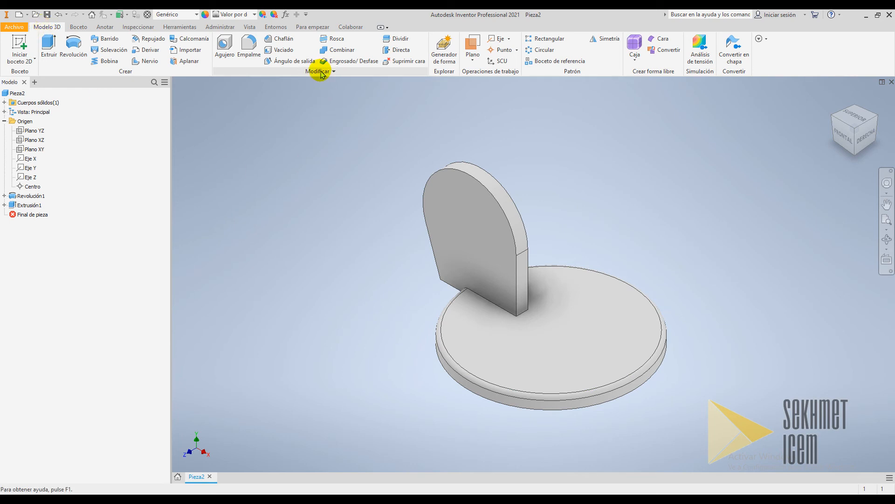
click(222, 46)
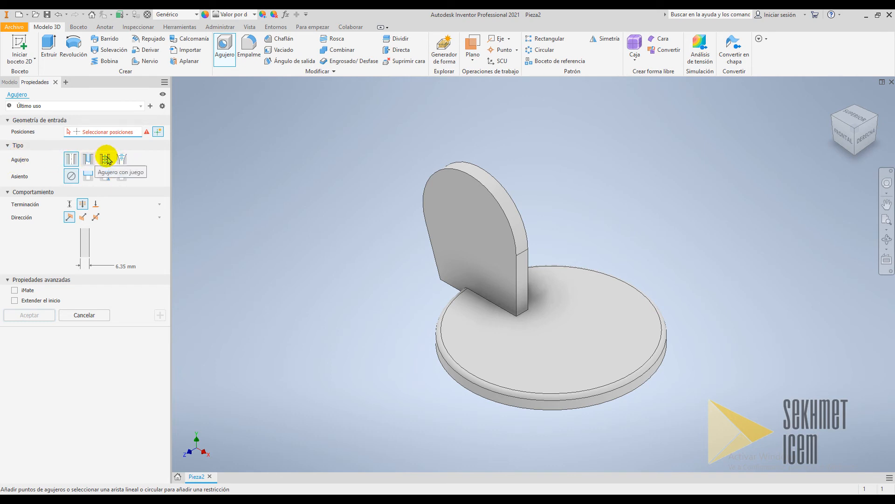
click(69, 155)
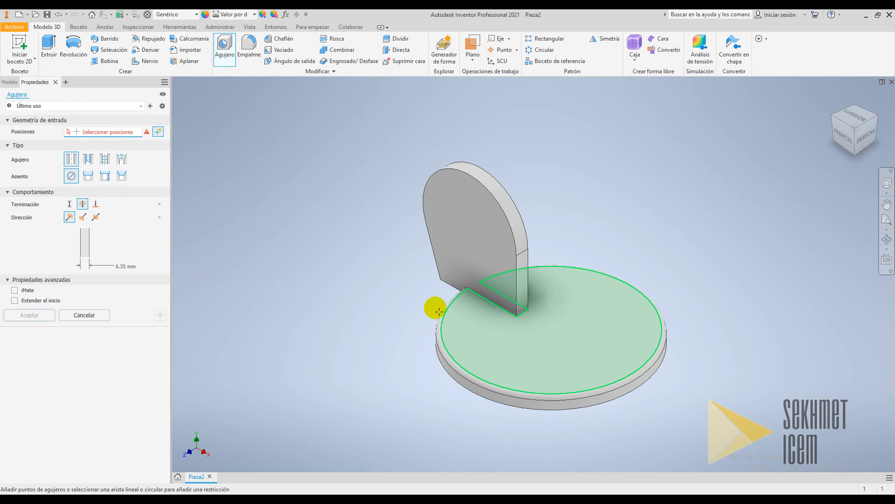
click(70, 177)
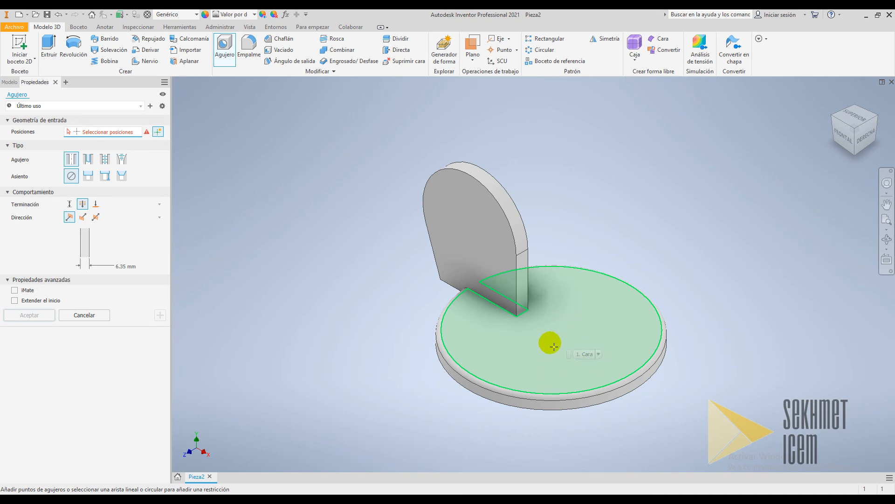
click(82, 204)
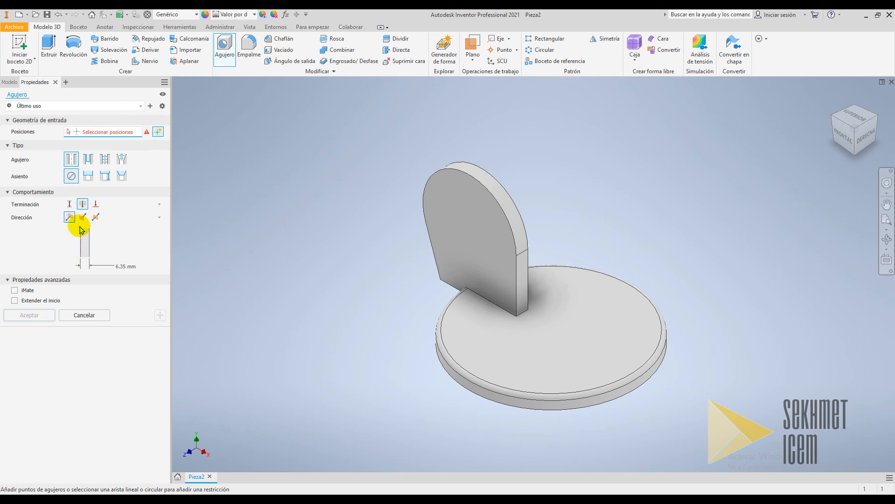
click(141, 272)
text(6)
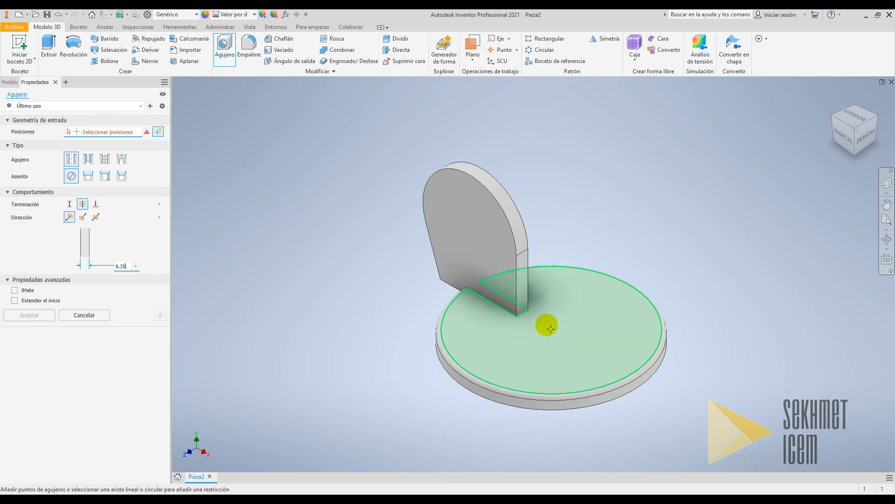
click(547, 322)
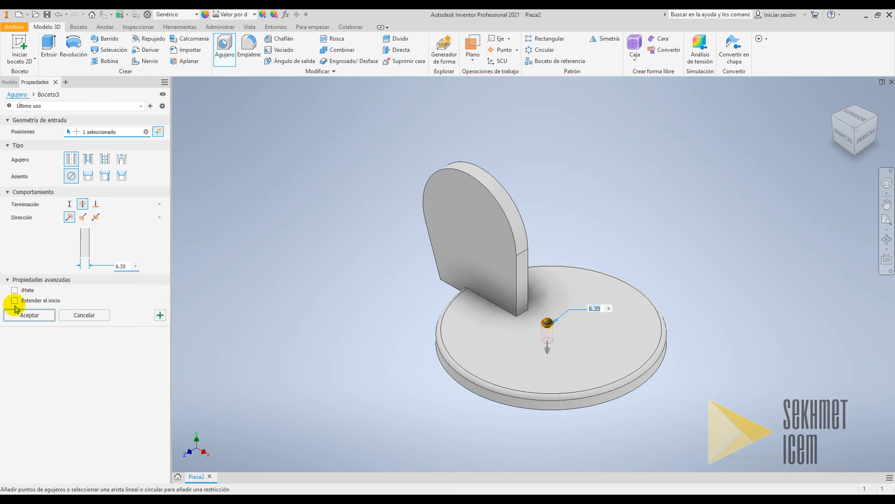
click(160, 315)
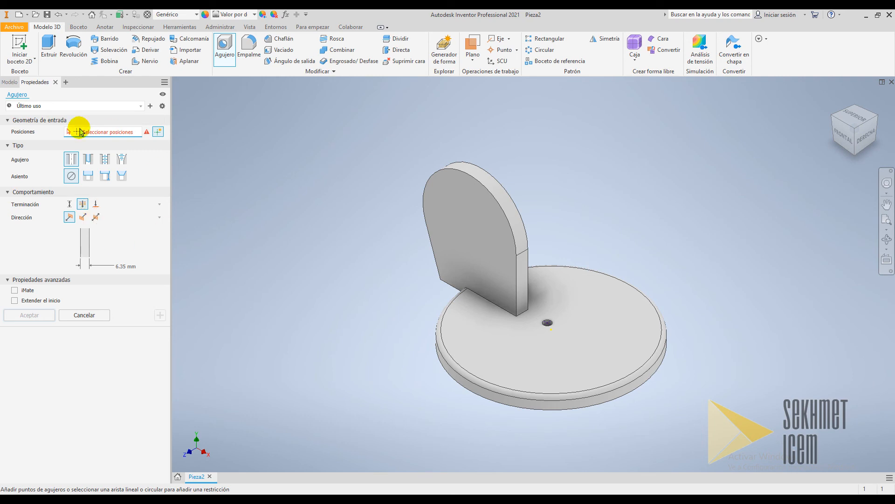
click(469, 234)
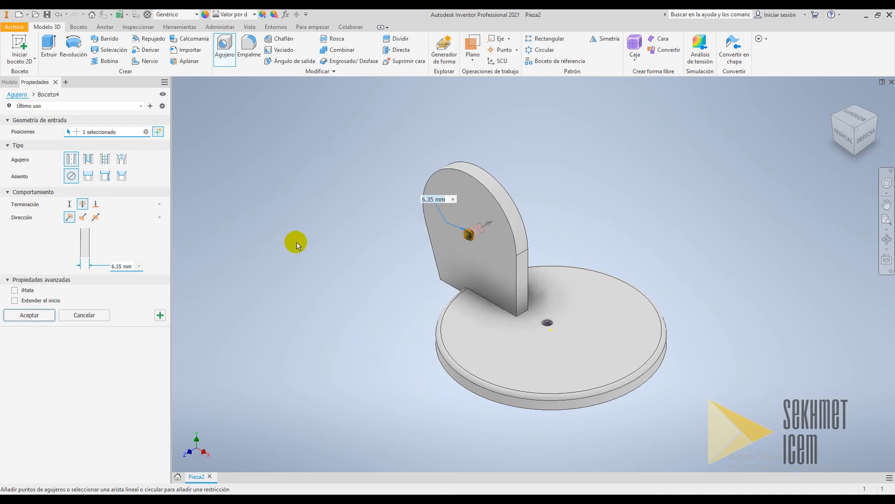
click(17, 317)
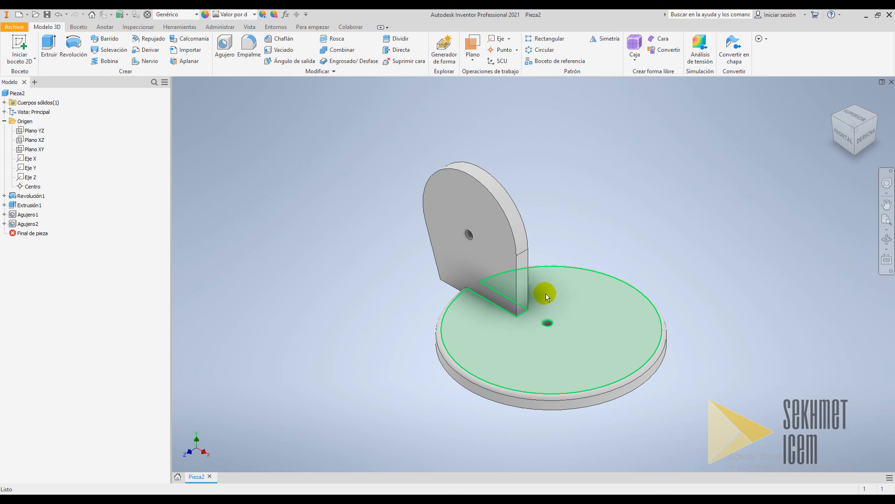
Edit the first hole's sketch, make its point coincident with the disc's centre, and finish the sketch
right_click(15, 217)
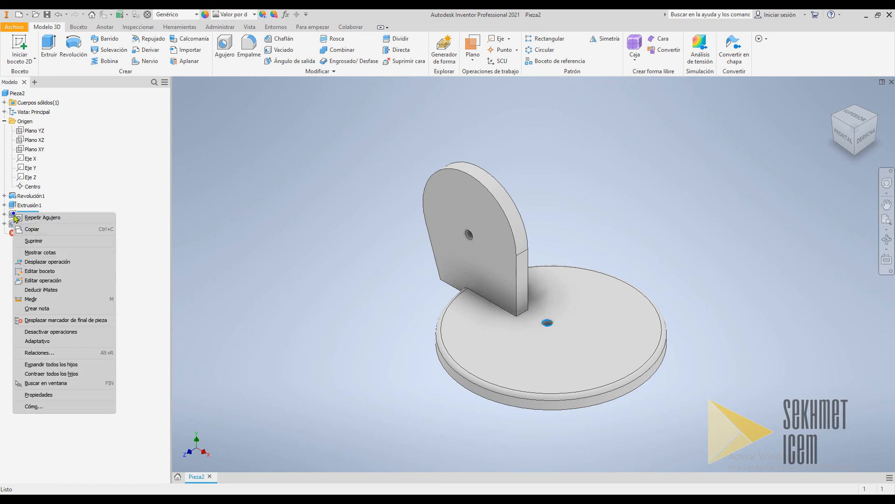
click(32, 271)
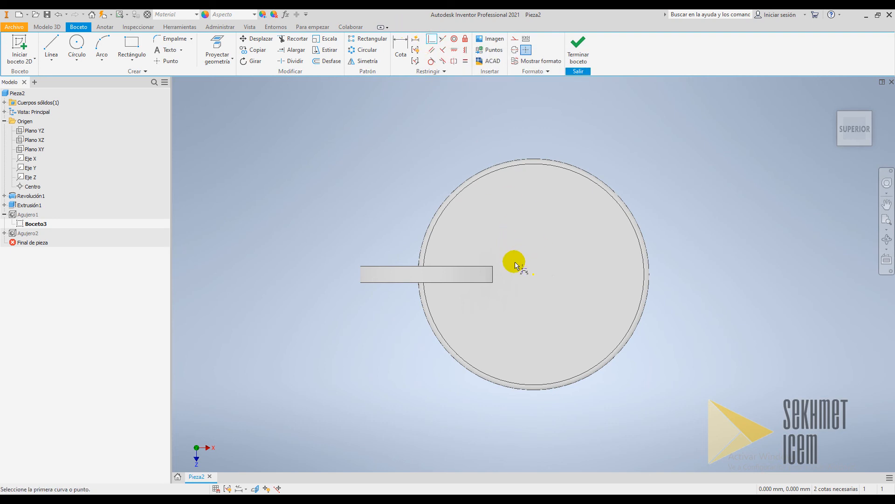
click(521, 269)
click(535, 274)
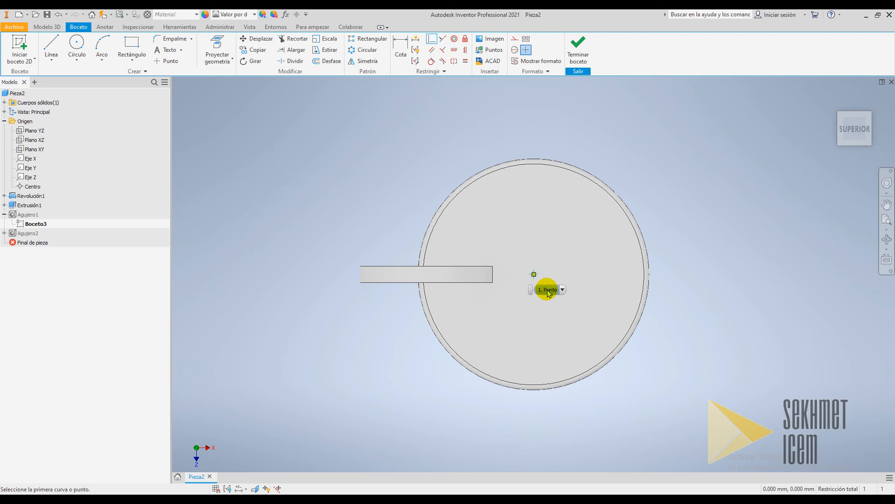
click(579, 49)
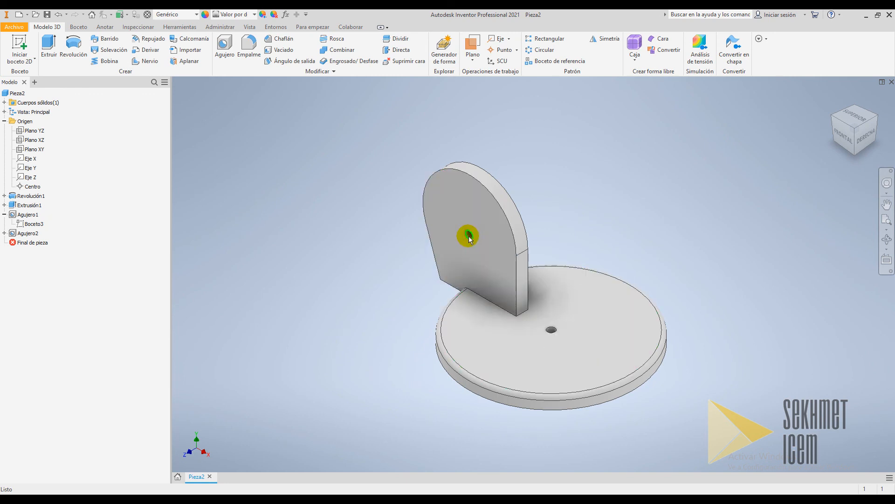
Edit the second hole's sketch and dimension the vertical distance from its point to the disc's bottom edge as 49.7 mm
click(16, 234)
right_click(15, 235)
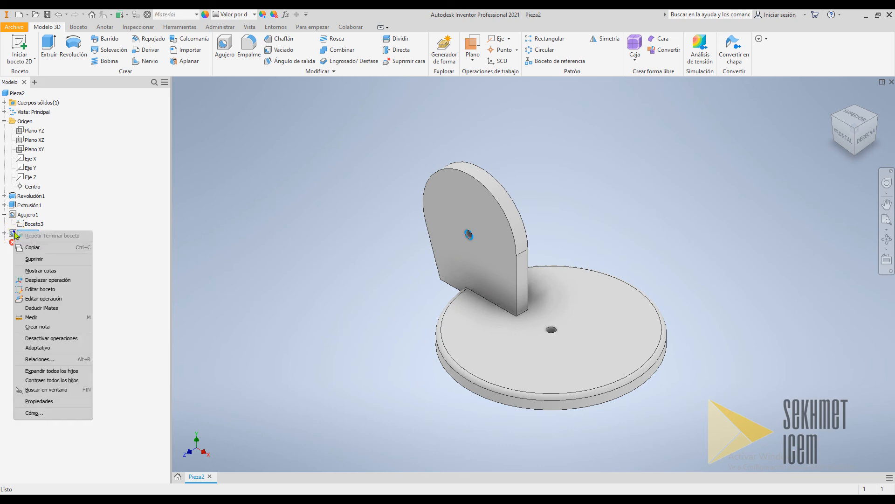
click(38, 289)
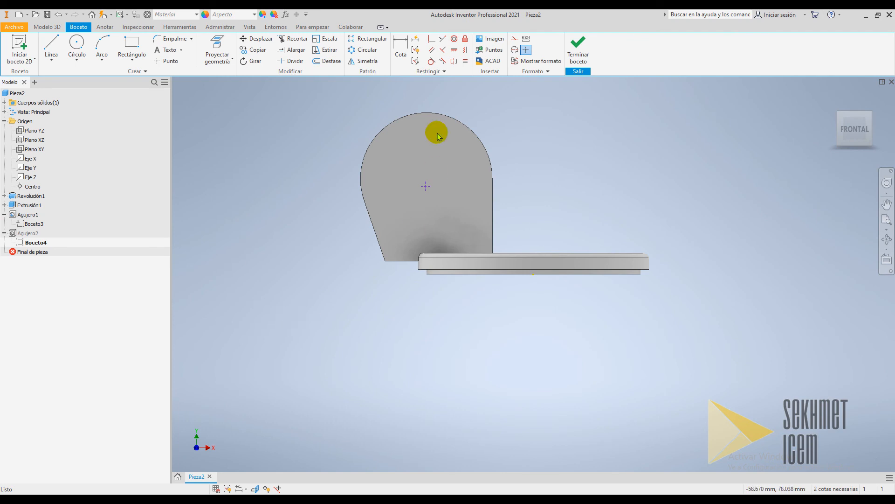
click(402, 51)
click(425, 187)
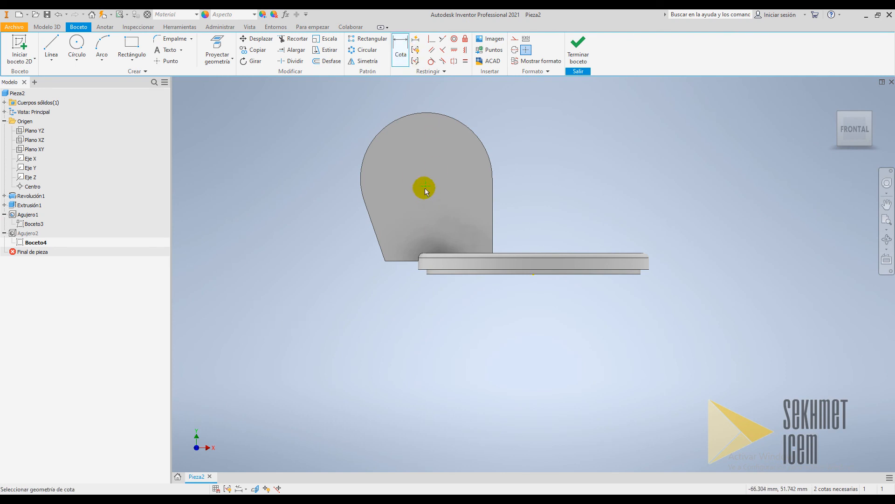
click(670, 279)
click(635, 274)
click(713, 227)
text(49.70)
click(713, 229)
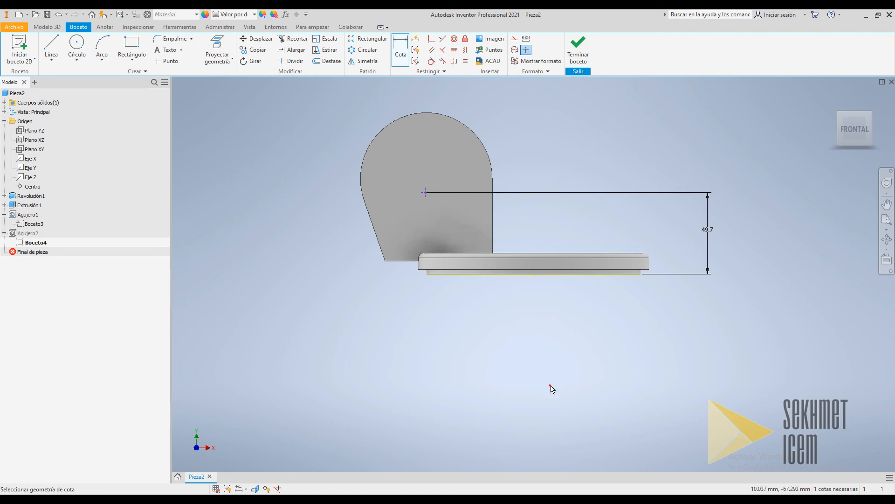
Dimension the horizontal distance from the plate's right edge to the hole point as 38.42 mm and finish the sketch
click(492, 213)
click(425, 194)
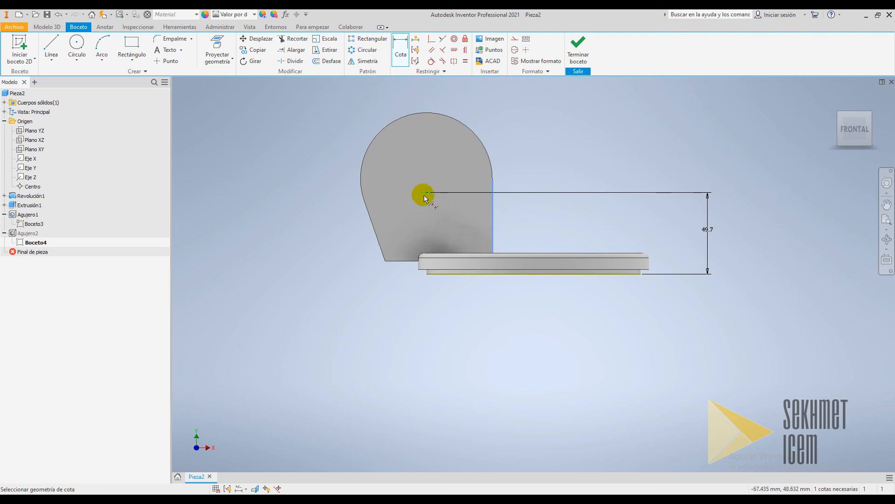
click(456, 313)
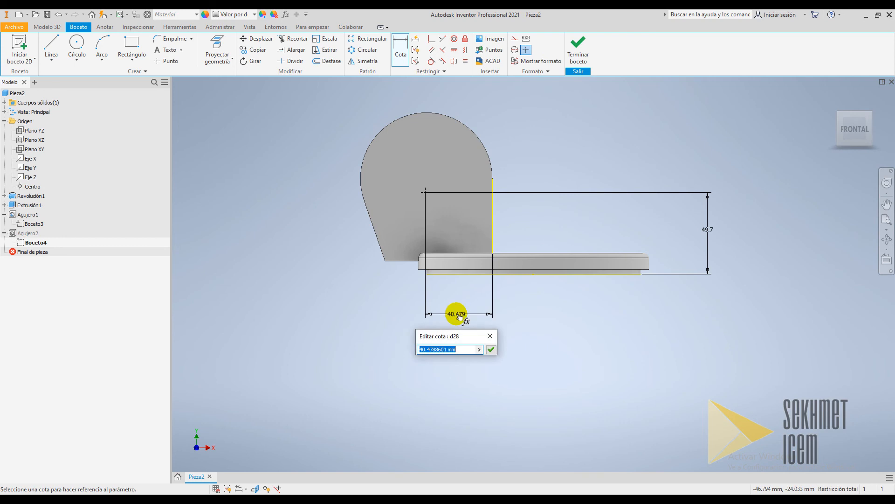
text(38.42)
key(Return)
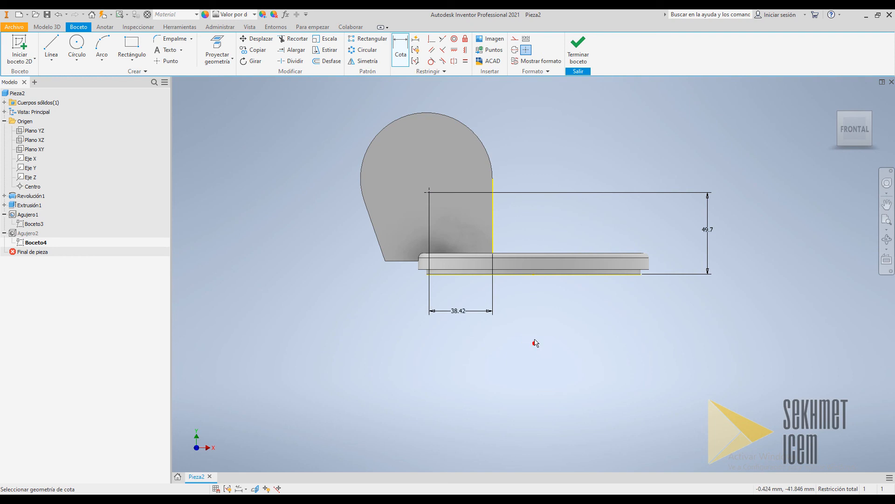
click(580, 44)
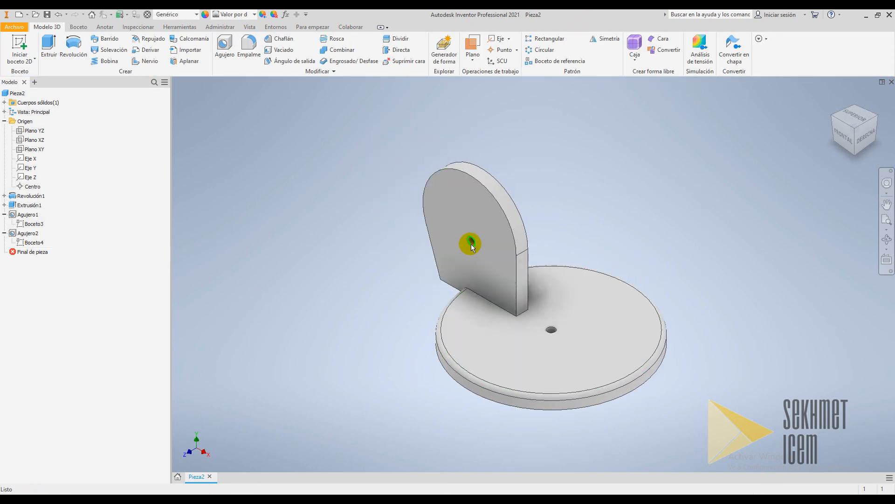
Start a new Hole feature and choose a simple hole with no seat
mouse_move(487, 262)
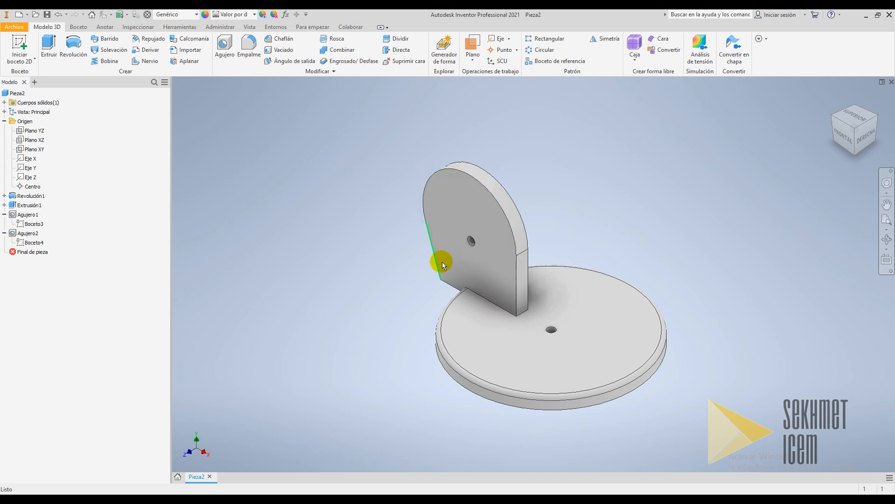
click(224, 44)
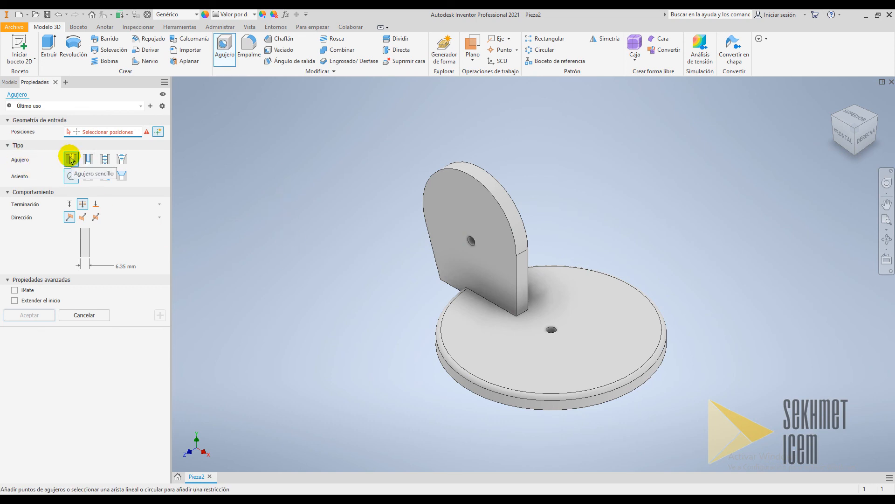
click(71, 177)
click(88, 176)
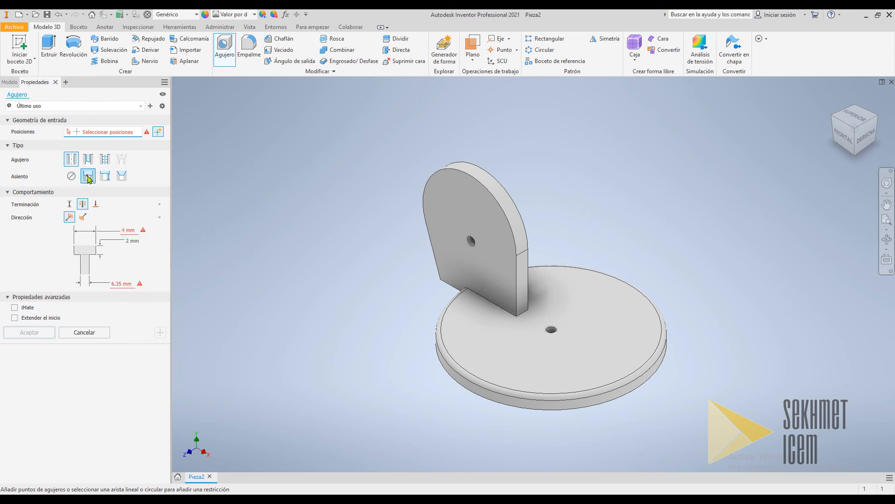
click(105, 176)
click(106, 179)
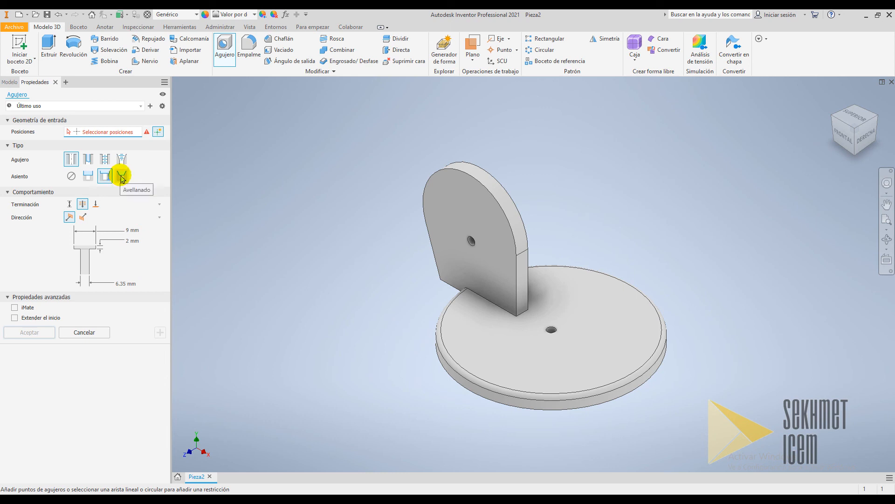
click(122, 176)
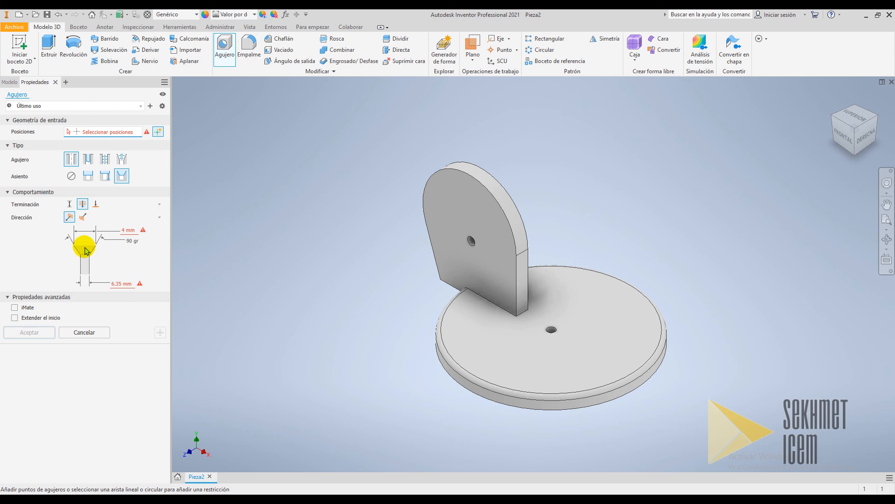
click(71, 176)
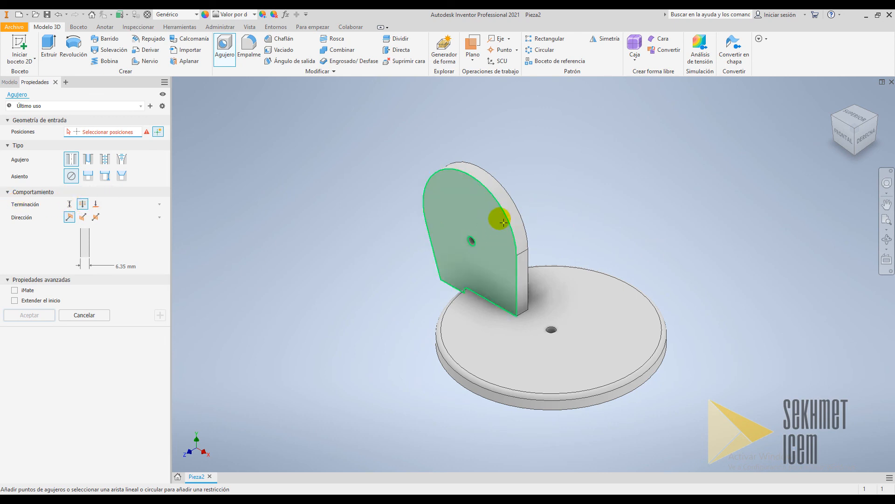
Set the hole to a distance termination with a flat drill point, 6 mm deep and 3.3 mm in diameter
click(69, 204)
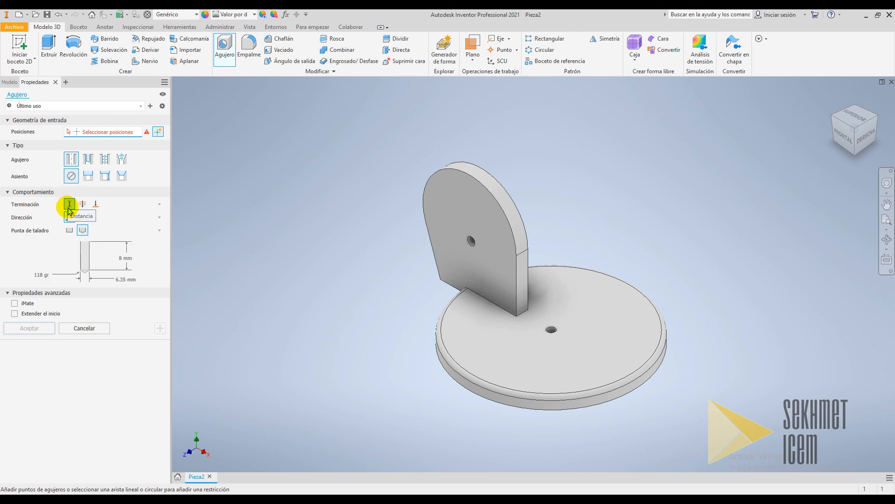
click(82, 233)
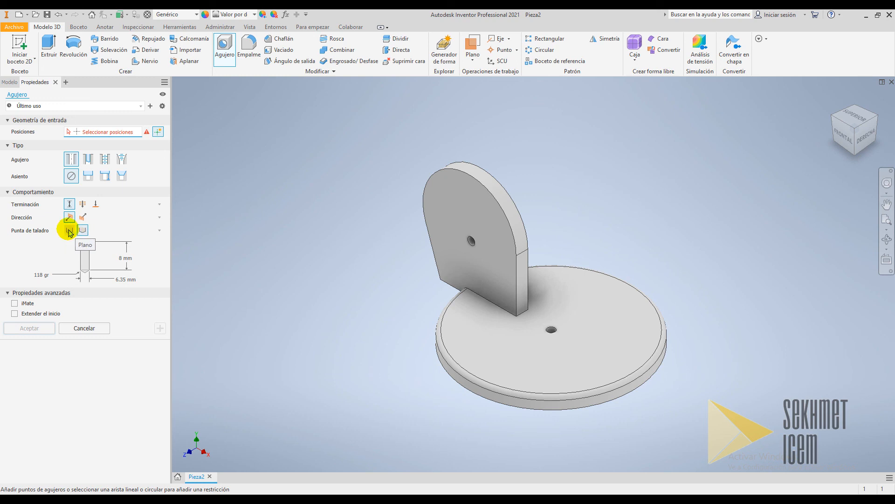
click(69, 231)
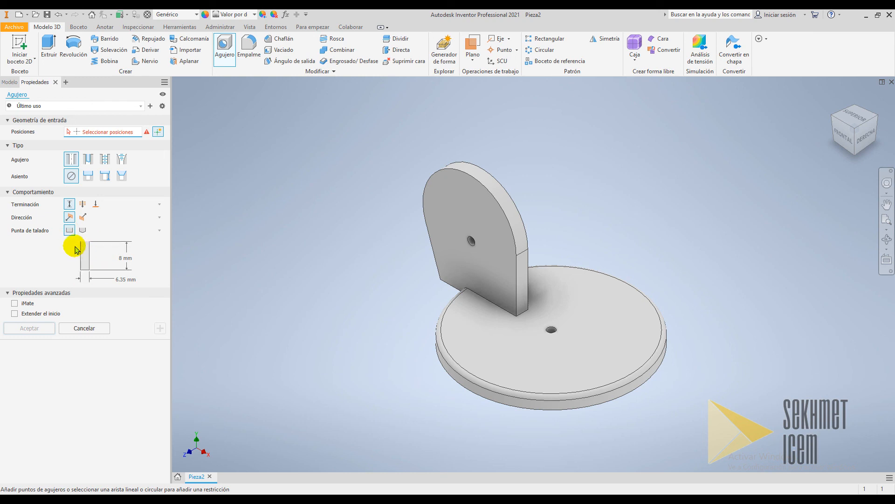
click(132, 260)
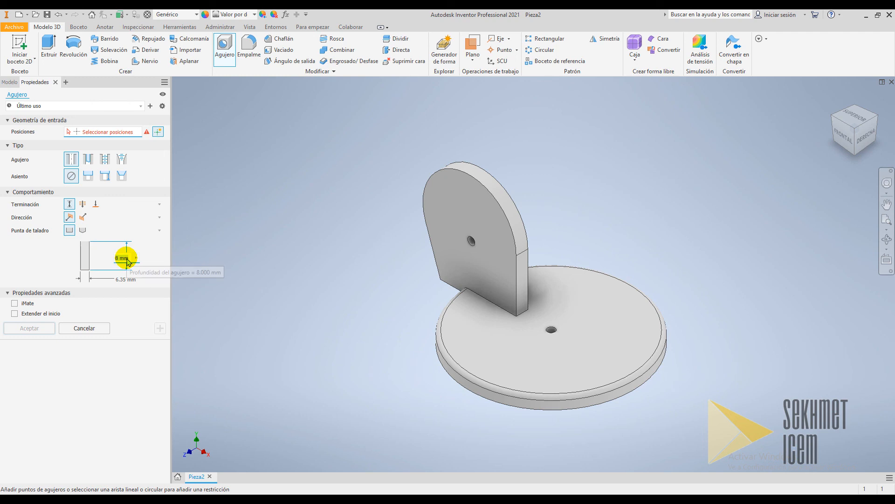
text(6)
click(125, 280)
click(276, 362)
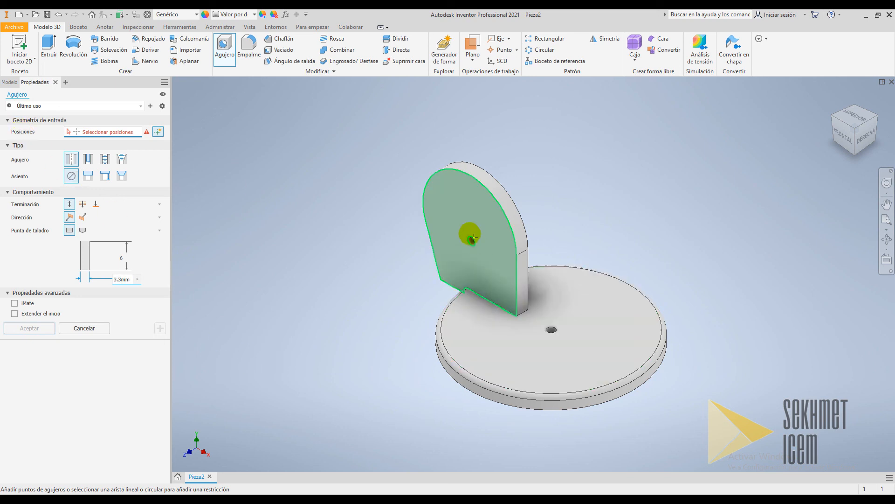
Place four hole points on the upright plate's face around the central hole and accept the feature
click(449, 212)
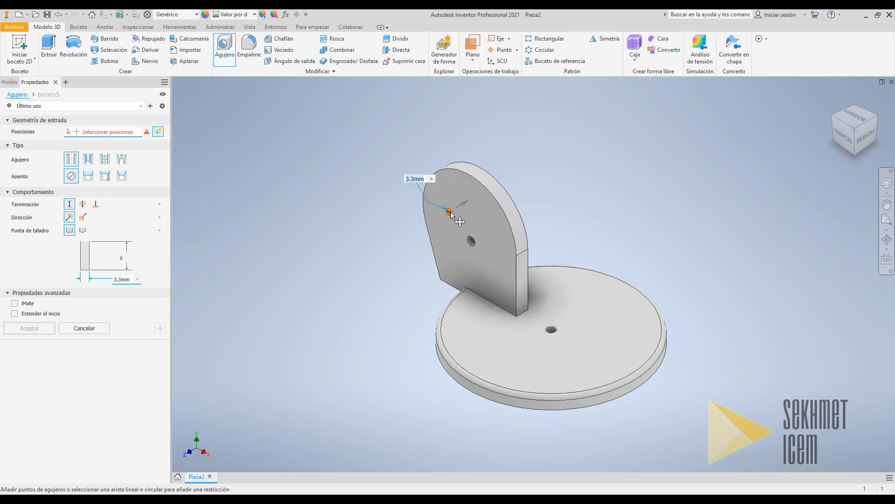
click(492, 227)
click(451, 261)
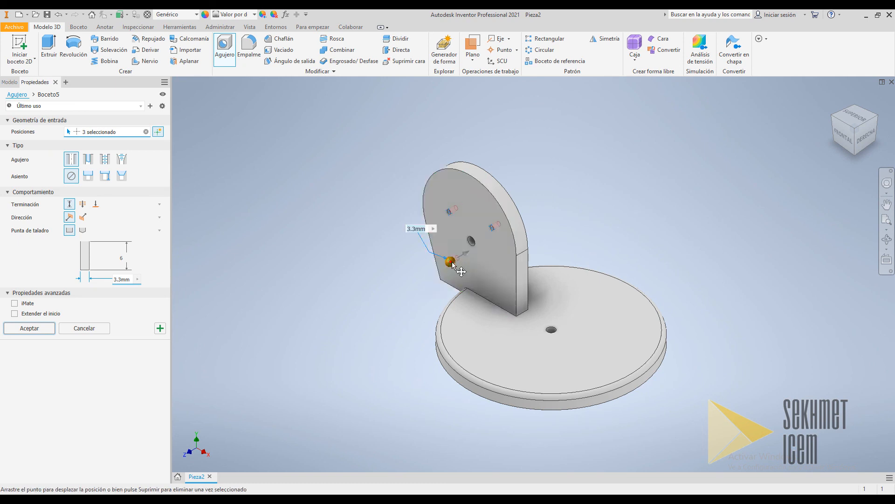
click(489, 276)
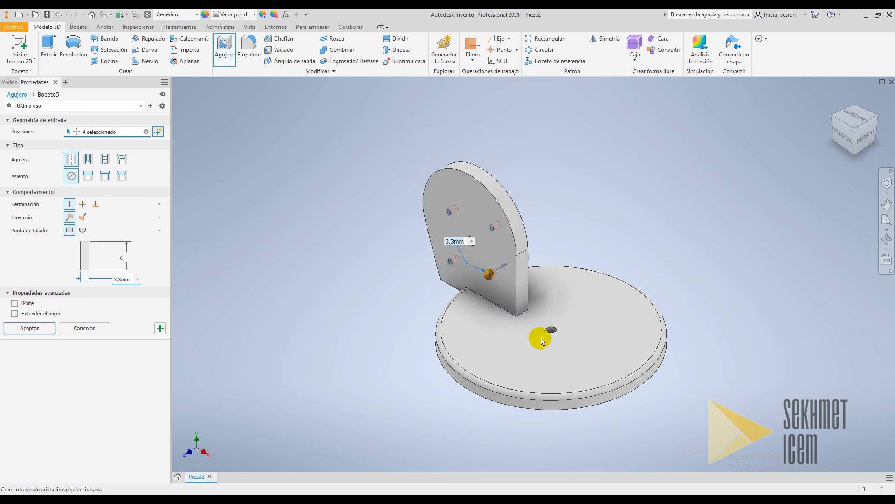
click(27, 328)
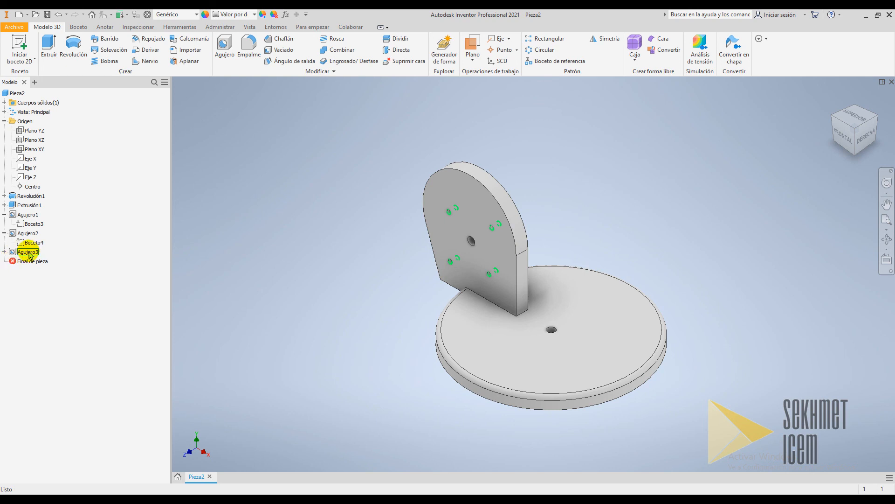
Edit the new holes' sketch and constrain the four hole points horizontally in pairs
right_click(15, 255)
click(39, 310)
scroll(316, 97, down, 3)
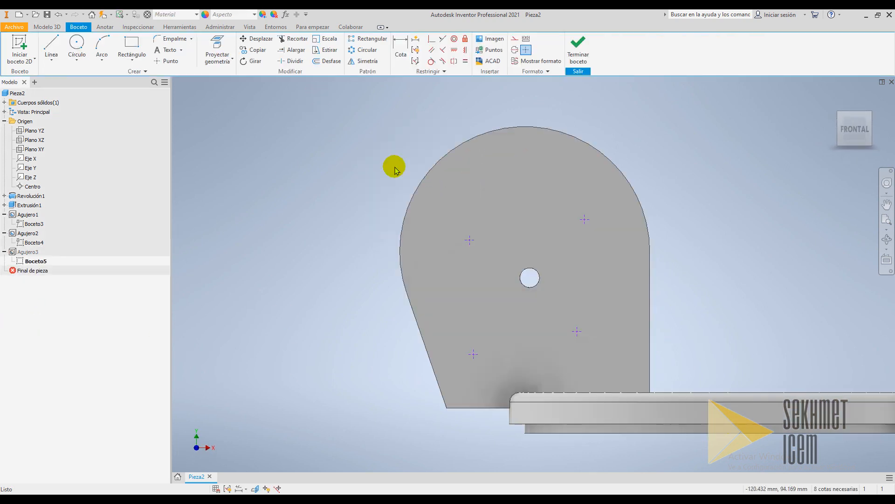
scroll(678, 342, up, 3)
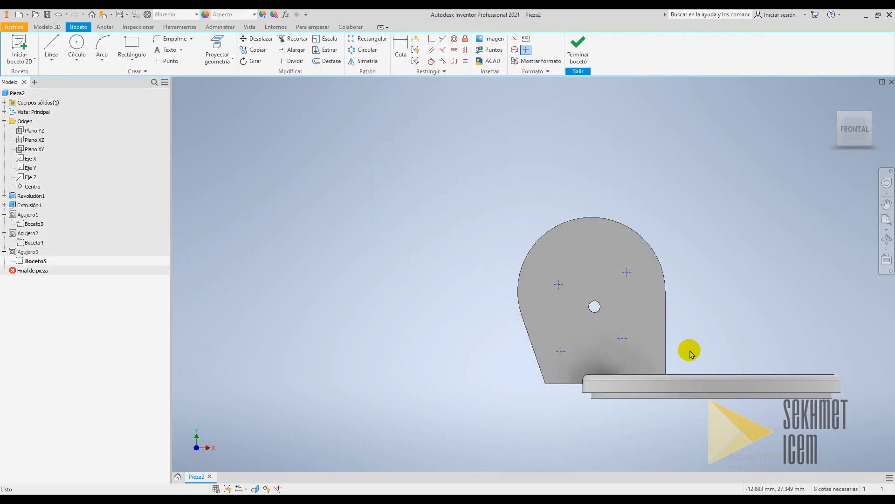
click(455, 52)
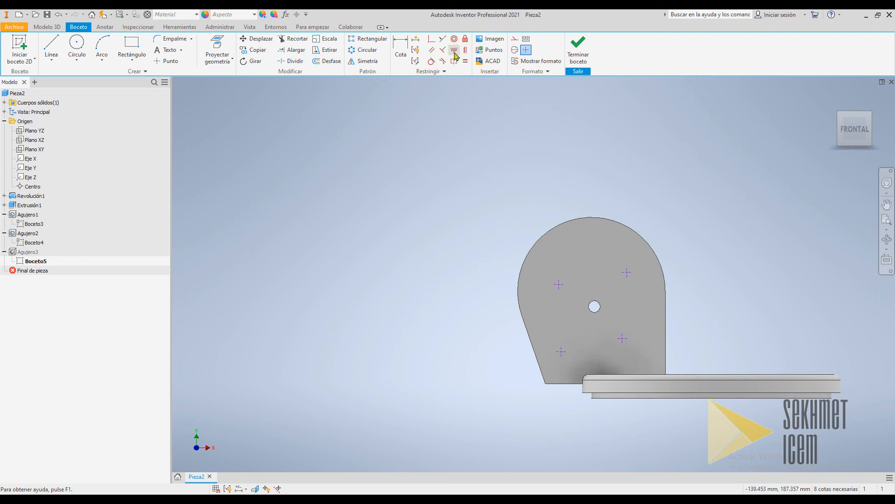
click(559, 282)
click(625, 273)
click(565, 270)
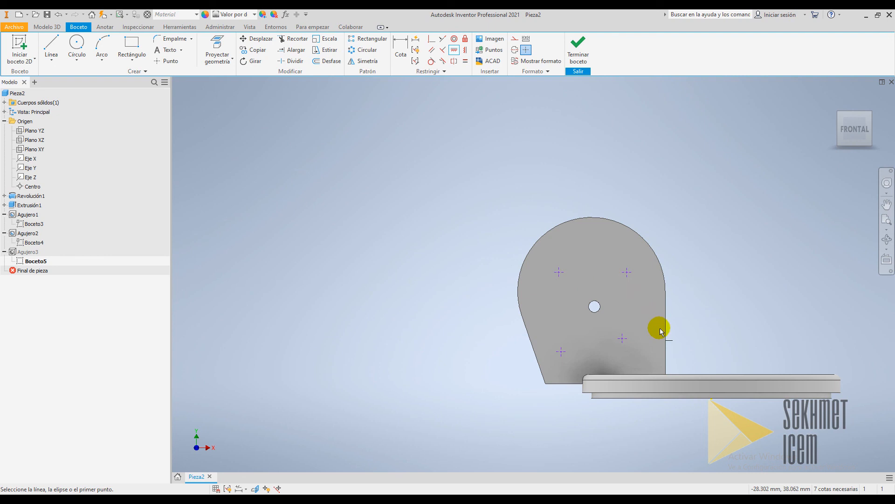
click(620, 336)
Constrain the four hole points vertically in pairs so they form a rectangle
click(465, 50)
click(627, 274)
click(622, 337)
click(559, 273)
click(566, 338)
Dimension the horizontal distance from the upper-left hole point to the central hole as 48/2
click(400, 48)
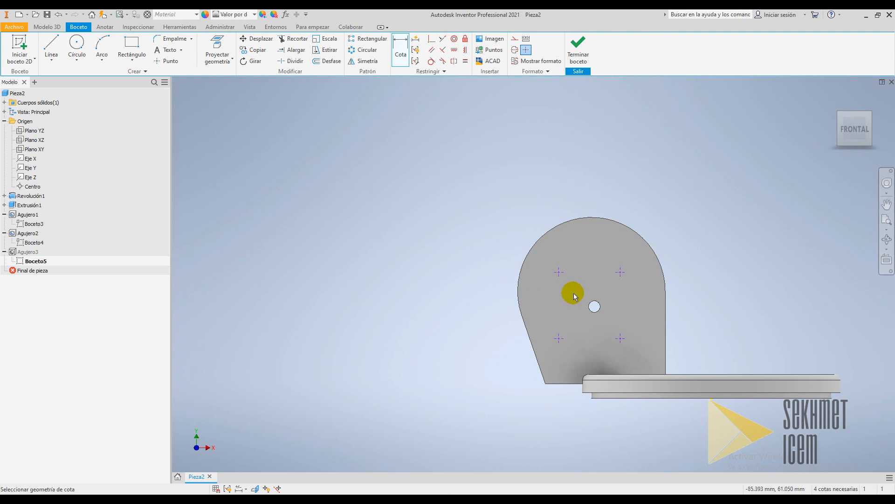
scroll(631, 320, up, 3)
scroll(632, 320, down, 1)
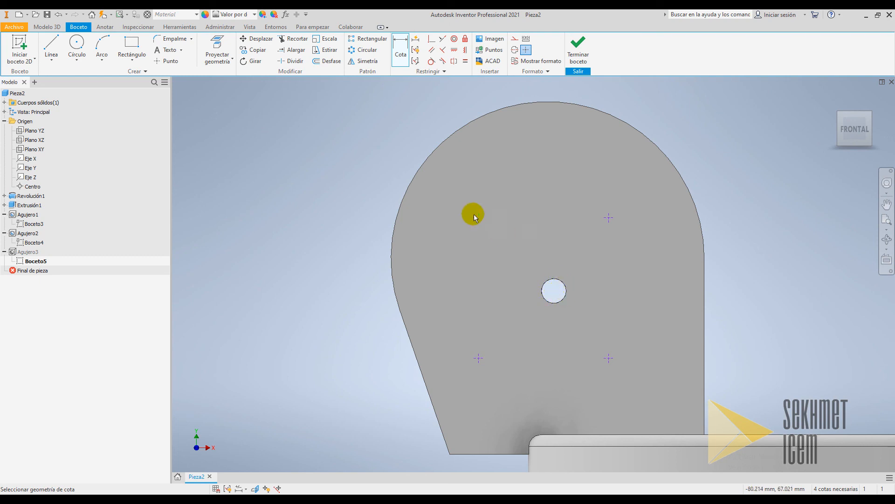
click(478, 216)
click(565, 288)
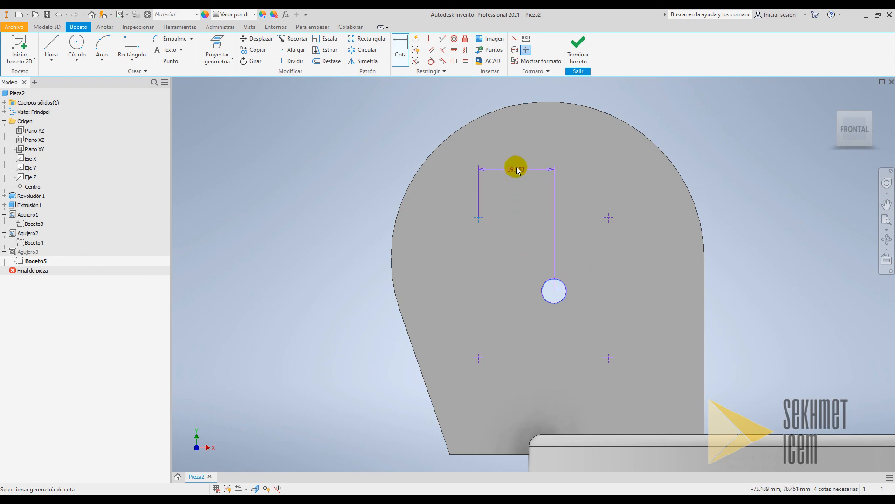
click(517, 166)
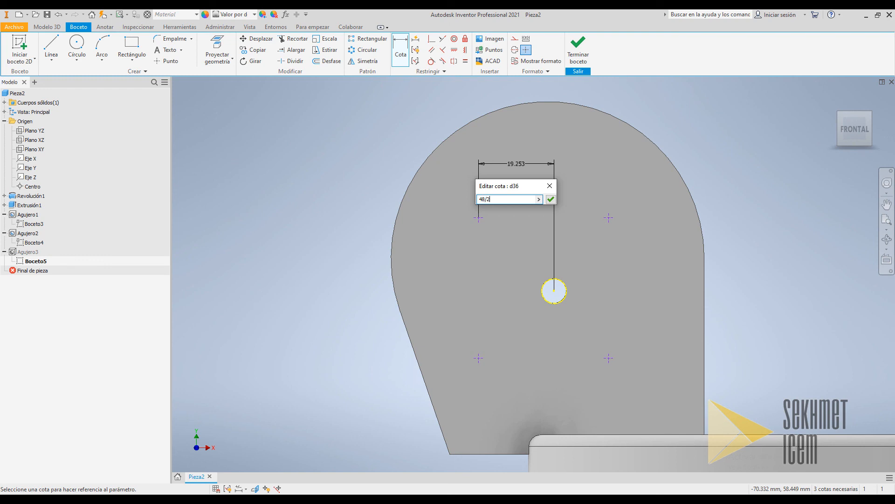
click(527, 256)
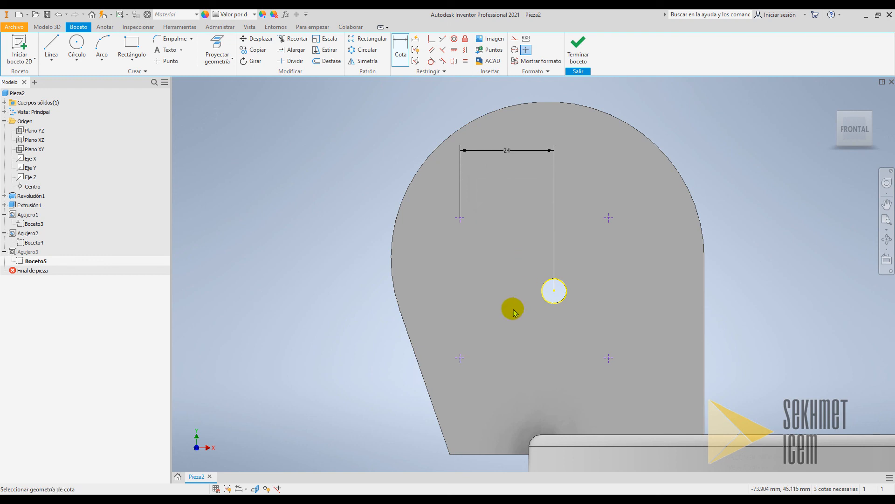
Dimension the vertical distance from the central hole to the upper-left hole point, linking it to the 24 horizontal dimension (d36)
click(554, 291)
click(461, 218)
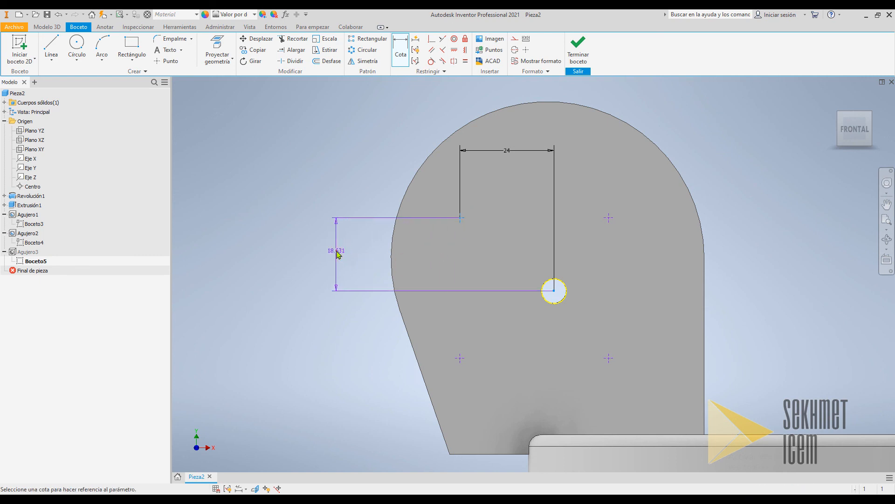
click(340, 275)
drag(342, 275, 372, 252)
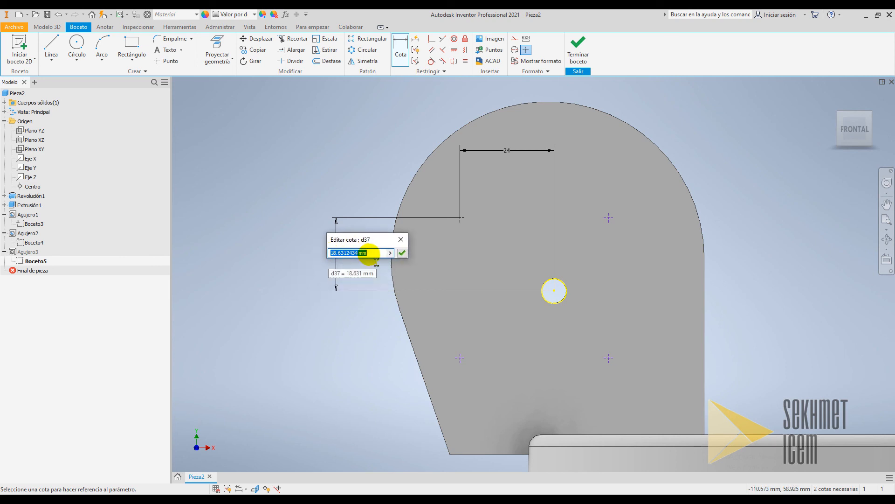
click(510, 153)
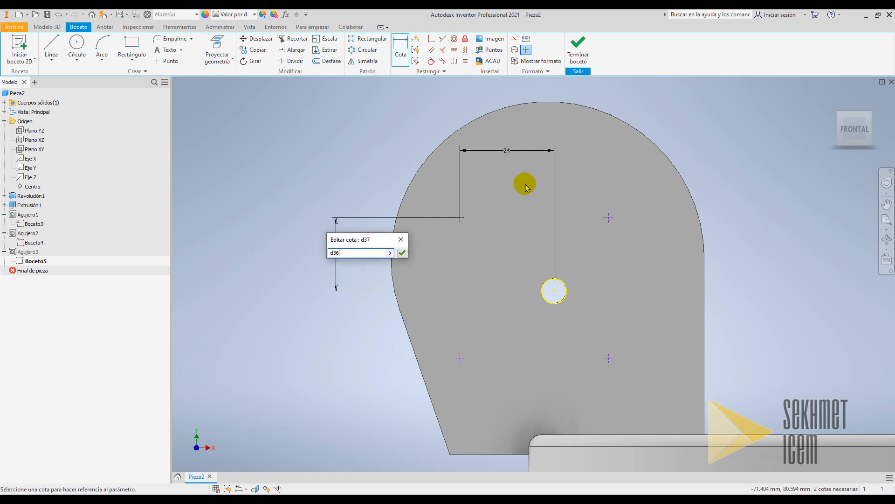
drag(349, 239, 256, 203)
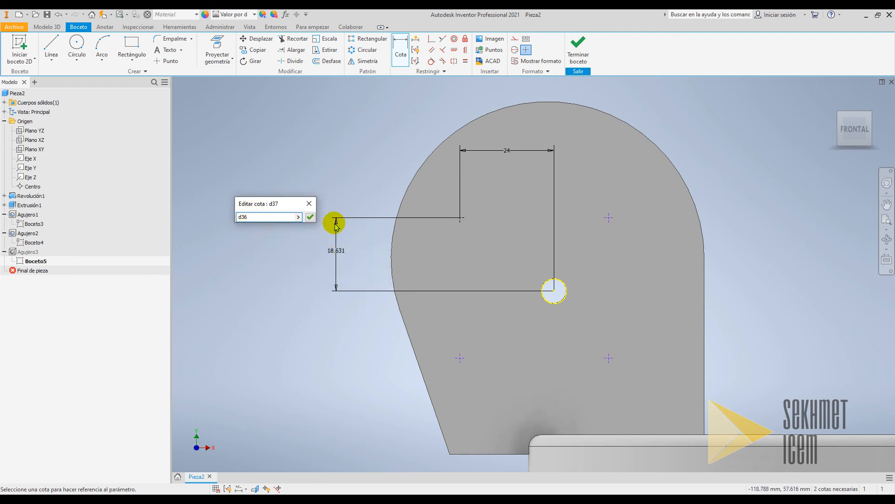
click(311, 218)
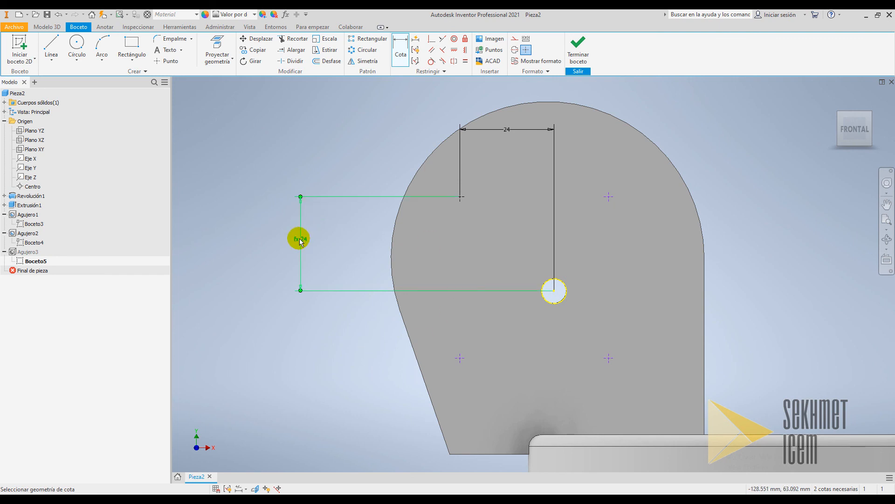
Dimension the horizontal distance between the two upper hole points as 48
click(508, 132)
scroll(664, 318, down, 3)
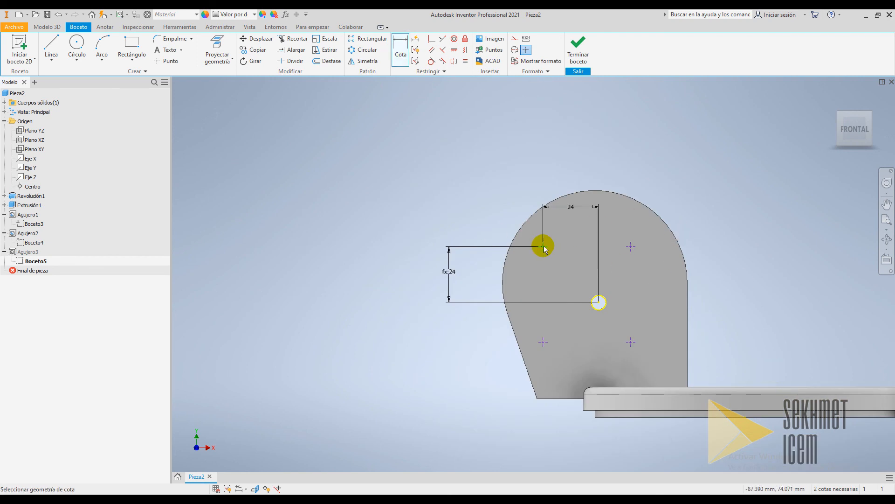
click(630, 248)
click(586, 147)
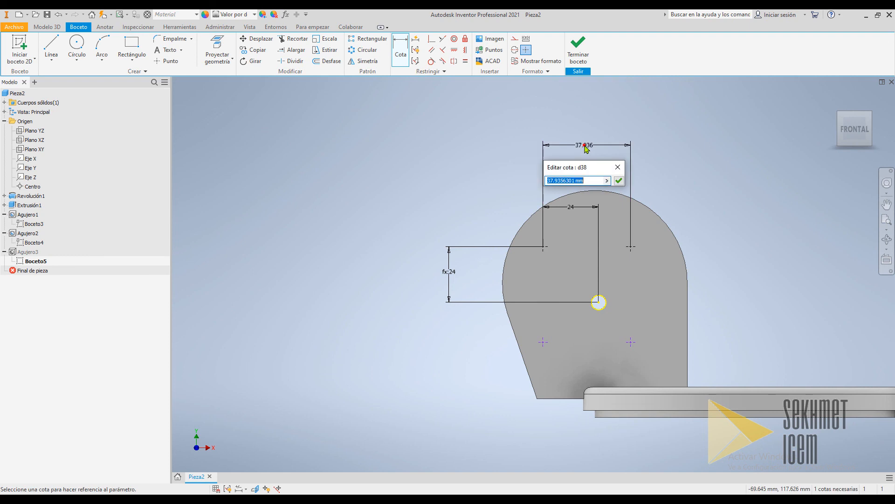
key(Return)
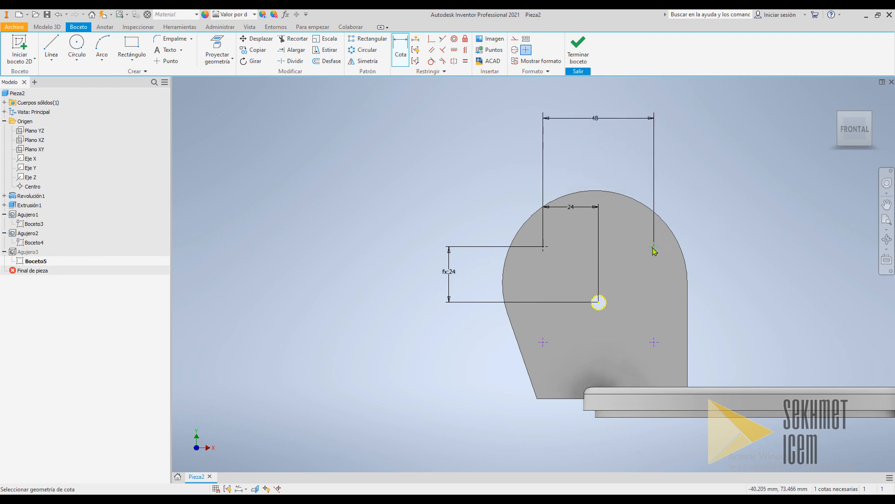
Dimension the vertical distance between the two right hole points, linking it to the 48 dimension (d38), and finish the sketch
click(653, 343)
click(766, 295)
click(596, 118)
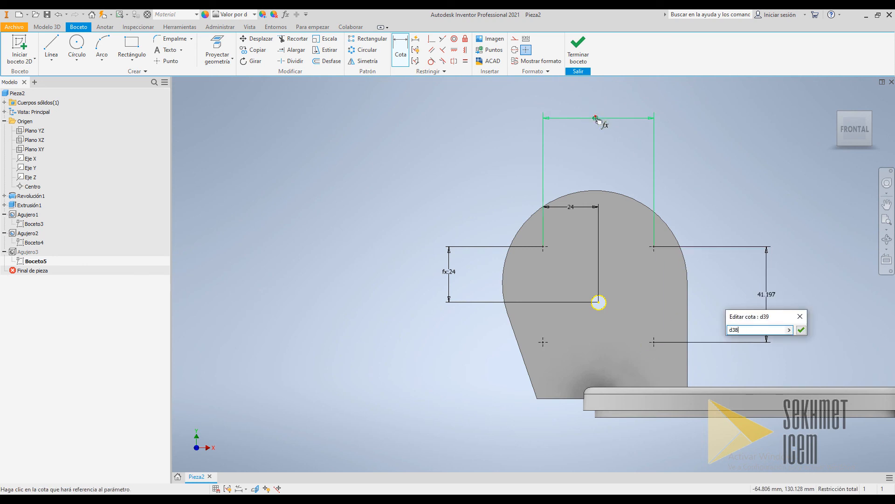
click(801, 330)
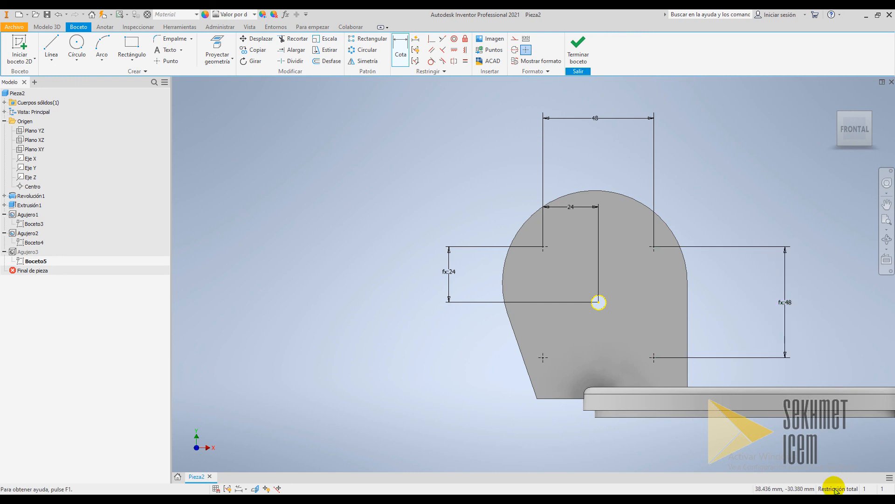
click(573, 46)
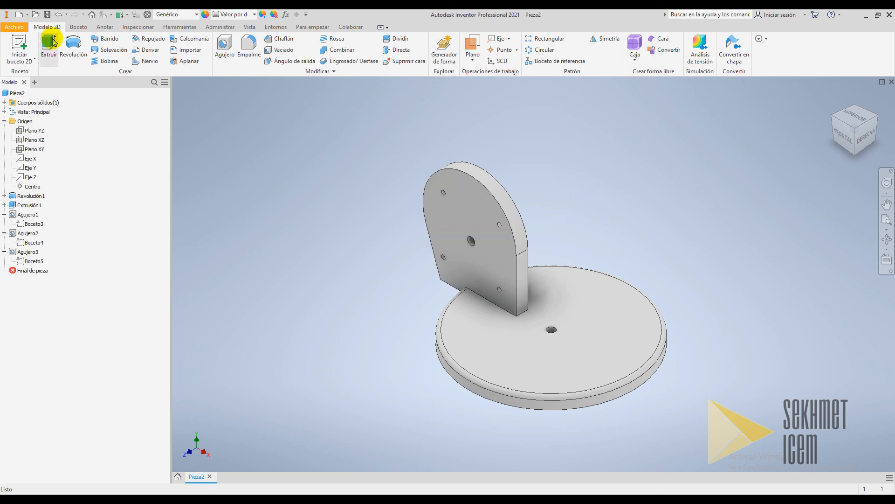
Start a 1 mm radius fillet and select the upright plate's outline edges on both faces
click(247, 49)
drag(164, 70, 252, 68)
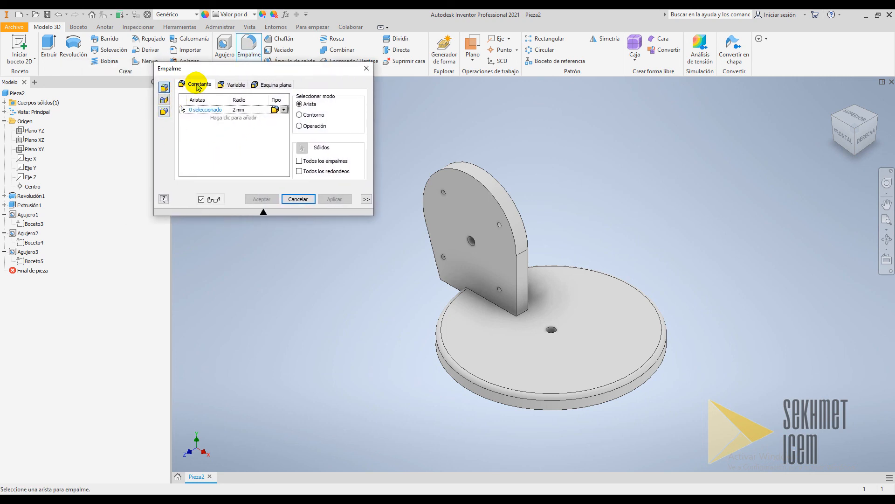
click(243, 113)
text(1)
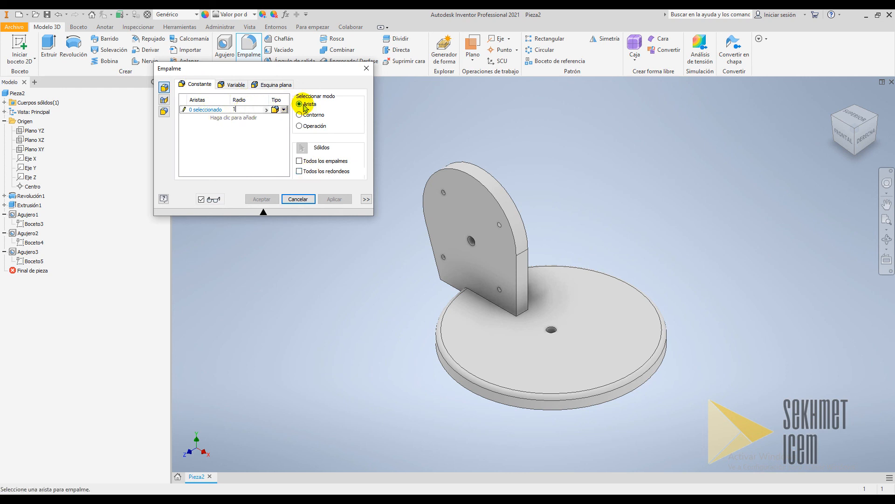
drag(301, 69, 233, 59)
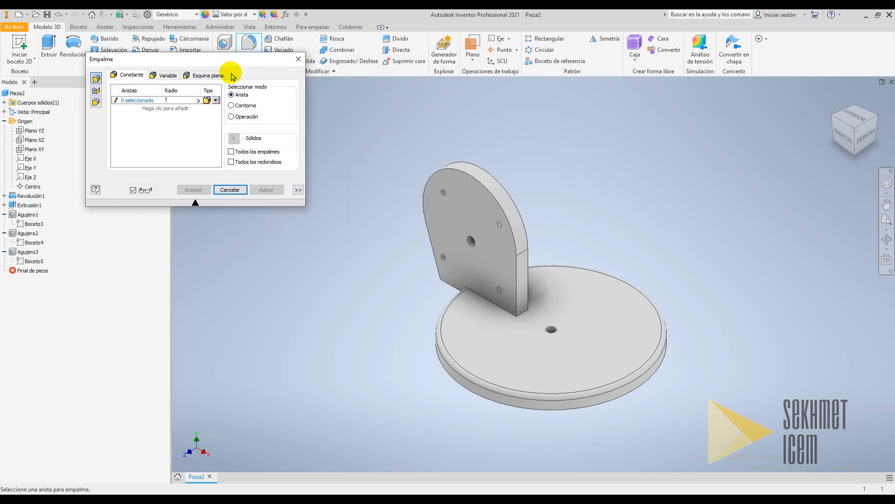
click(497, 200)
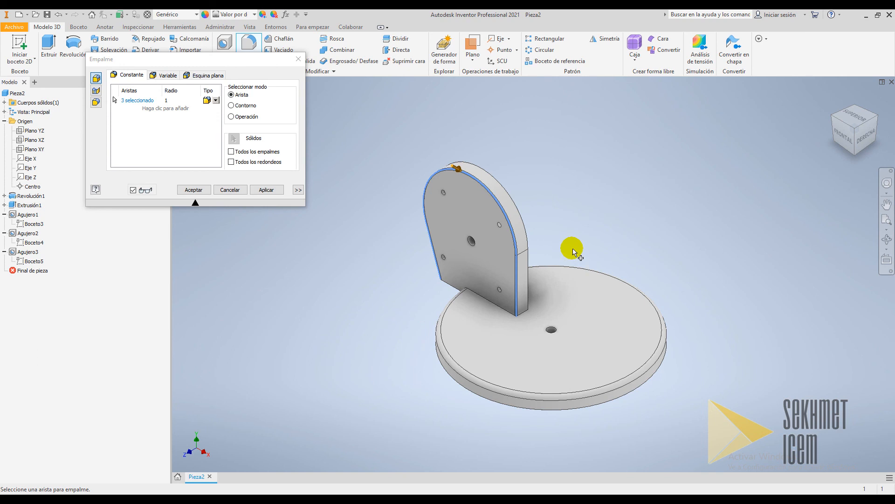
click(522, 217)
click(595, 332)
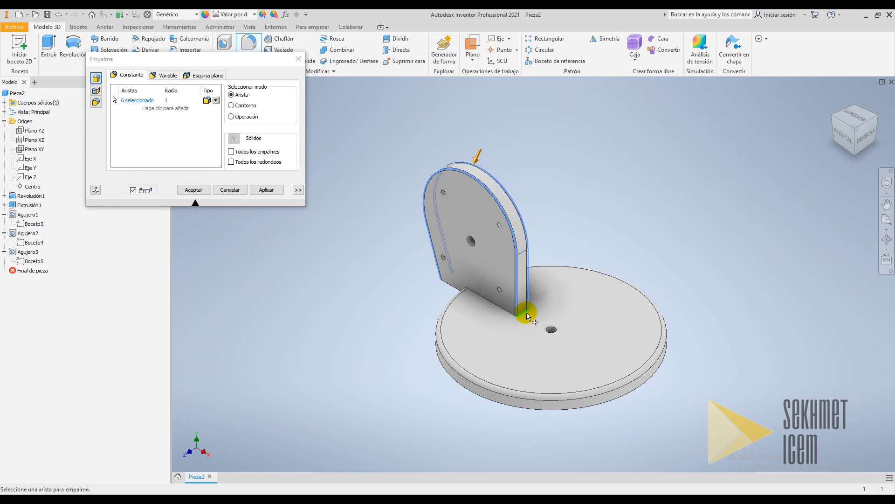
click(503, 315)
click(509, 320)
click(457, 288)
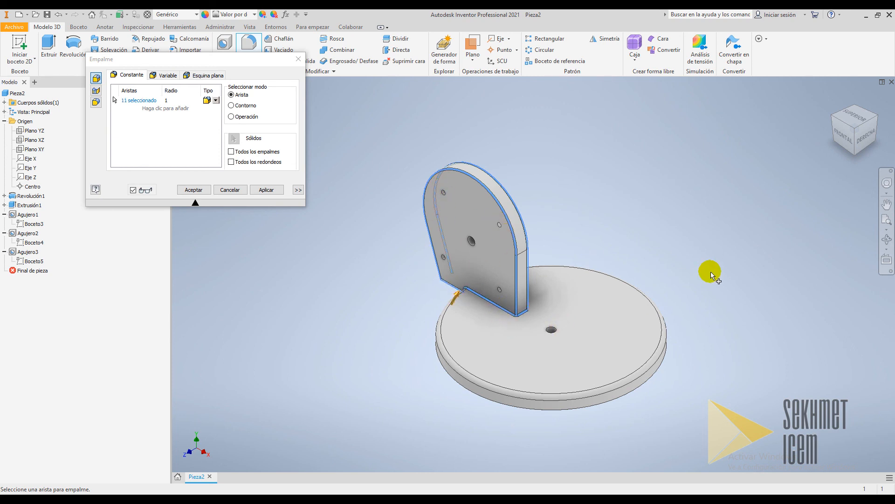
Add the plate's base edges where it meets the disc to the fillet and apply it
click(887, 239)
drag(650, 292, 471, 343)
key(Escape)
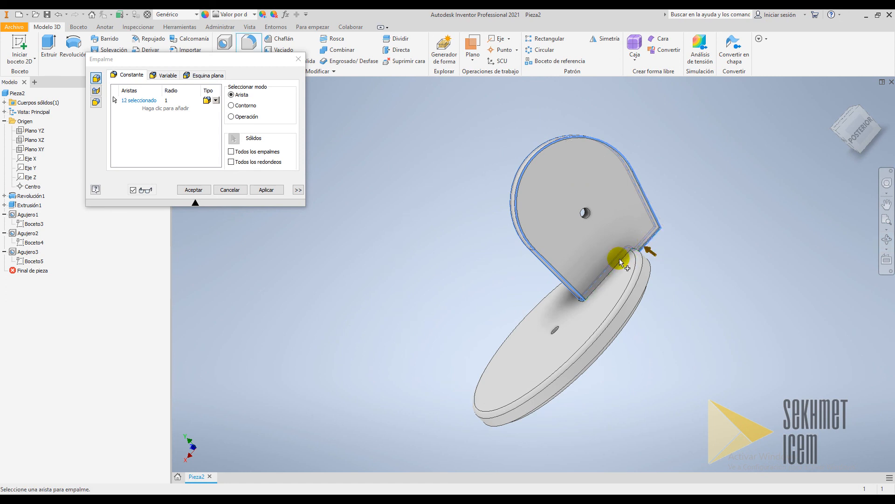
click(623, 260)
click(888, 238)
drag(573, 224, 659, 238)
key(Escape)
scroll(629, 221, up, 5)
click(561, 257)
scroll(677, 306, down, 5)
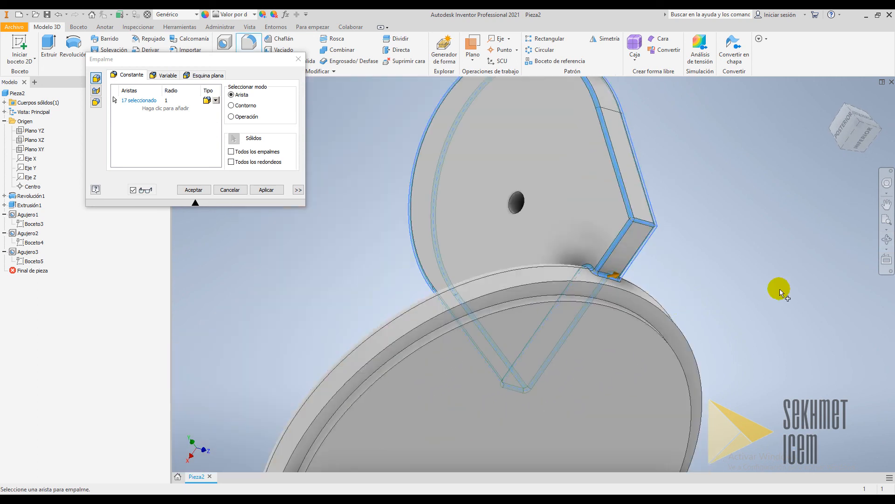
click(887, 239)
drag(617, 207, 751, 311)
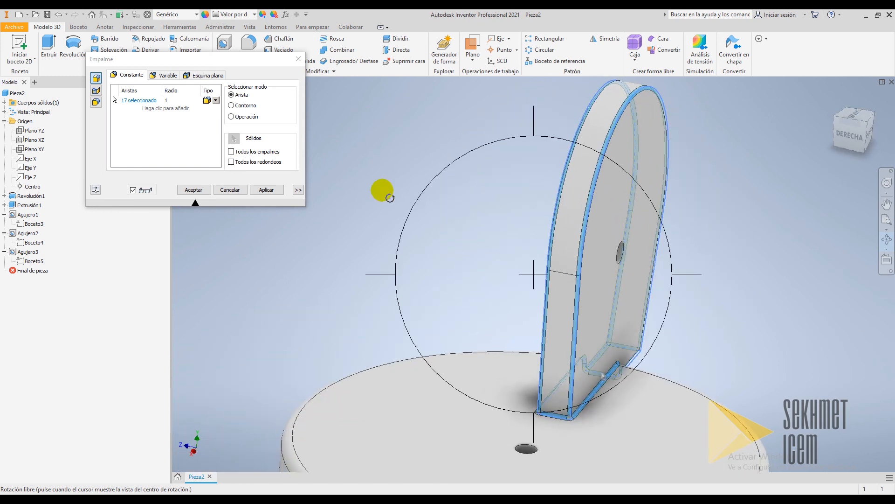
click(266, 189)
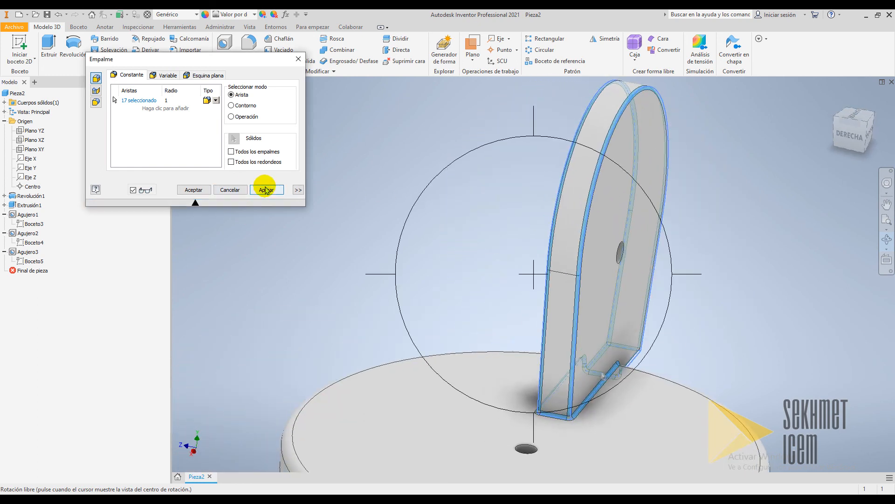
click(298, 60)
Orbit around the model to inspect the filleted plate and return to the home view
scroll(728, 448, down, 5)
scroll(743, 462, up, 5)
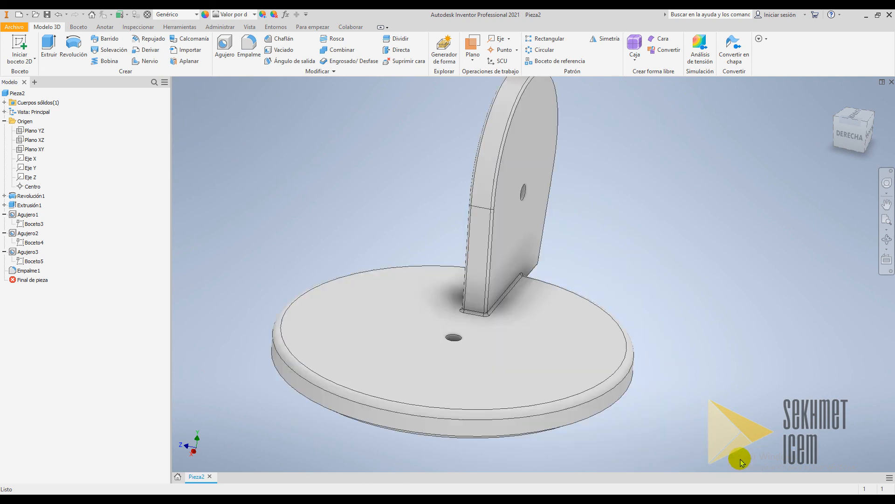
click(864, 128)
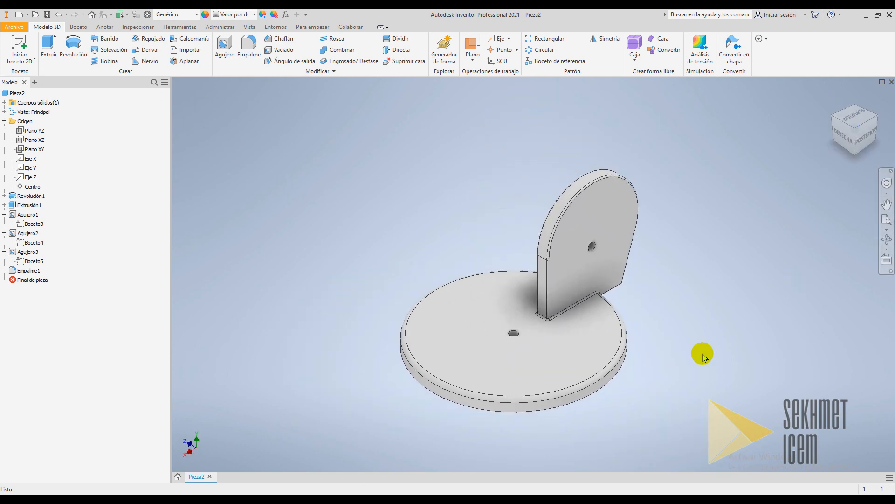
click(887, 240)
drag(567, 356, 548, 325)
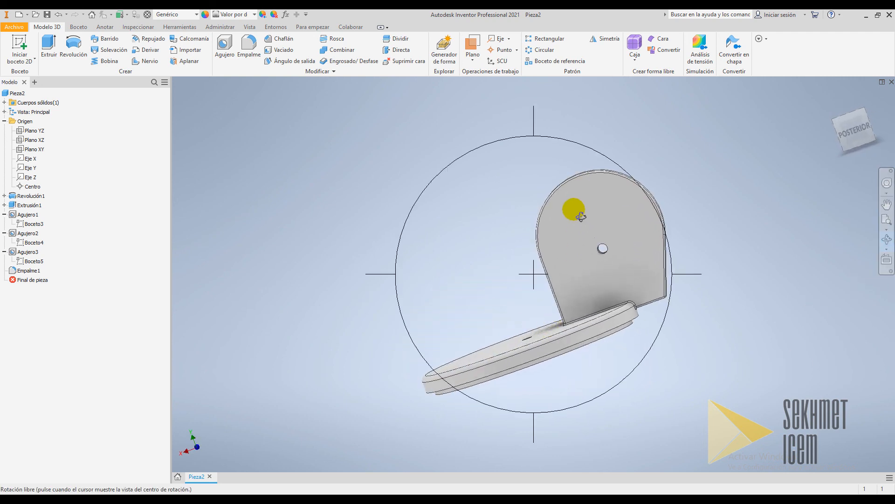
drag(643, 323, 594, 359)
key(Escape)
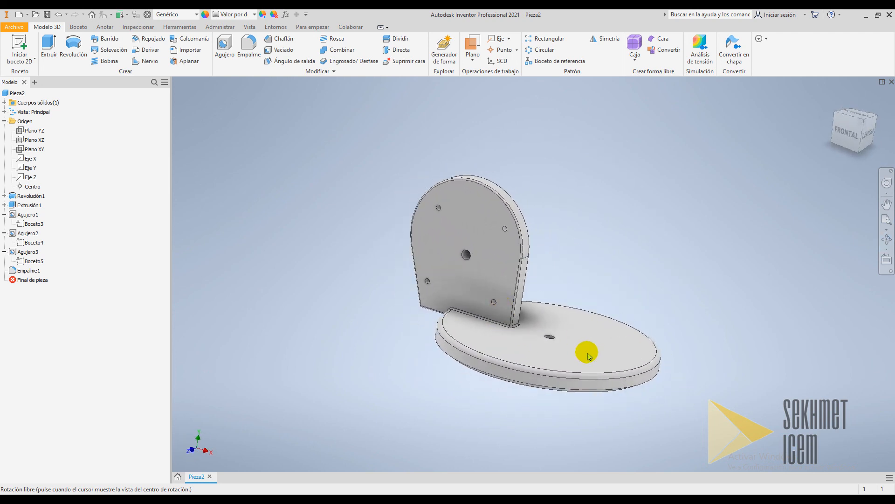
key(F6)
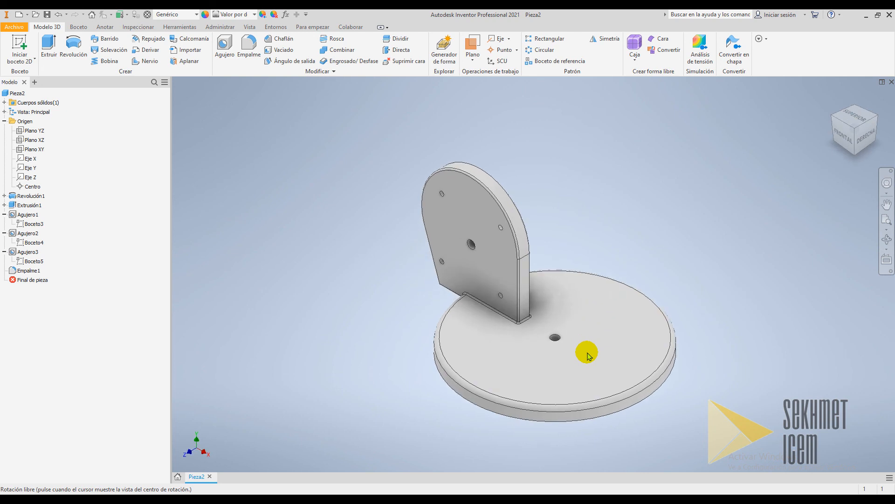